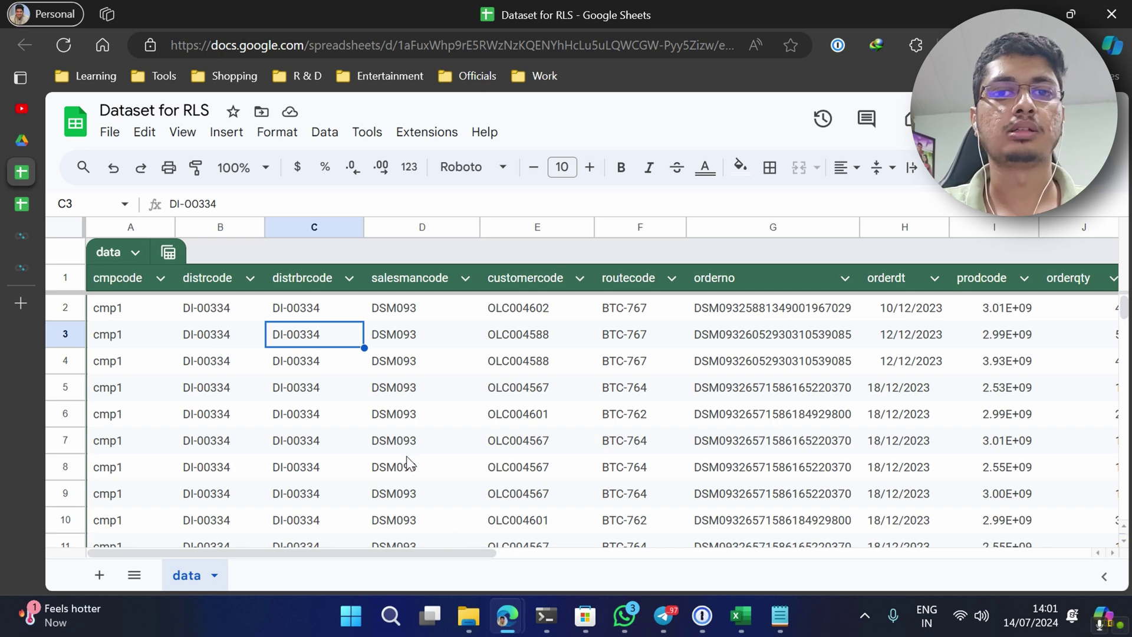
- Open the RLS Rules sheet and highlight the four usernames with their levels and filters
click(17, 207)
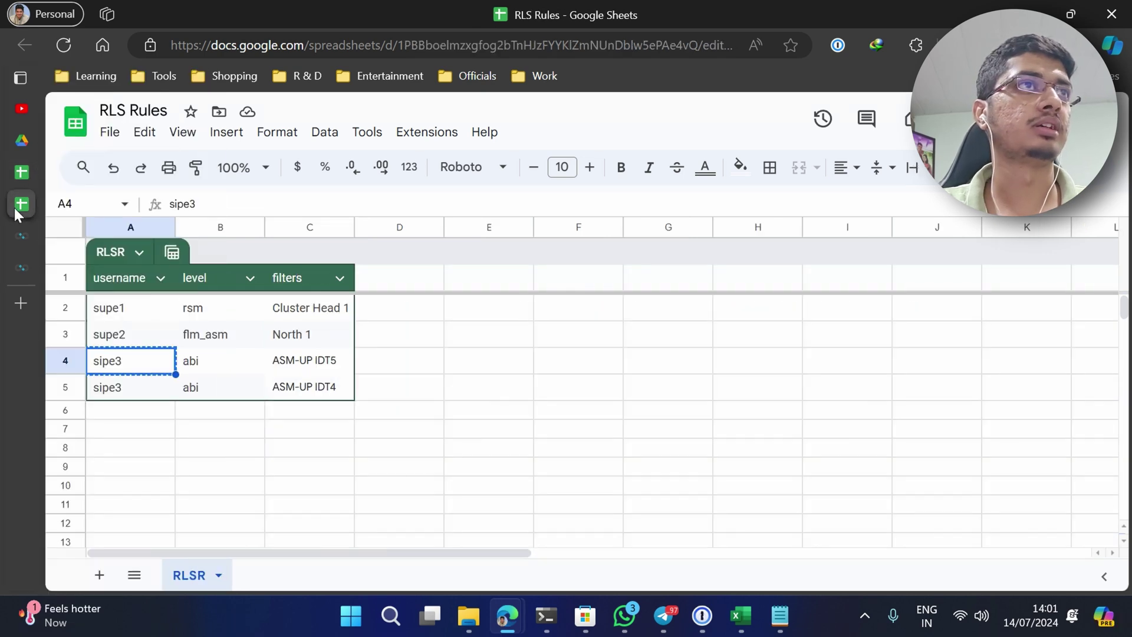
click(303, 387)
click(144, 308)
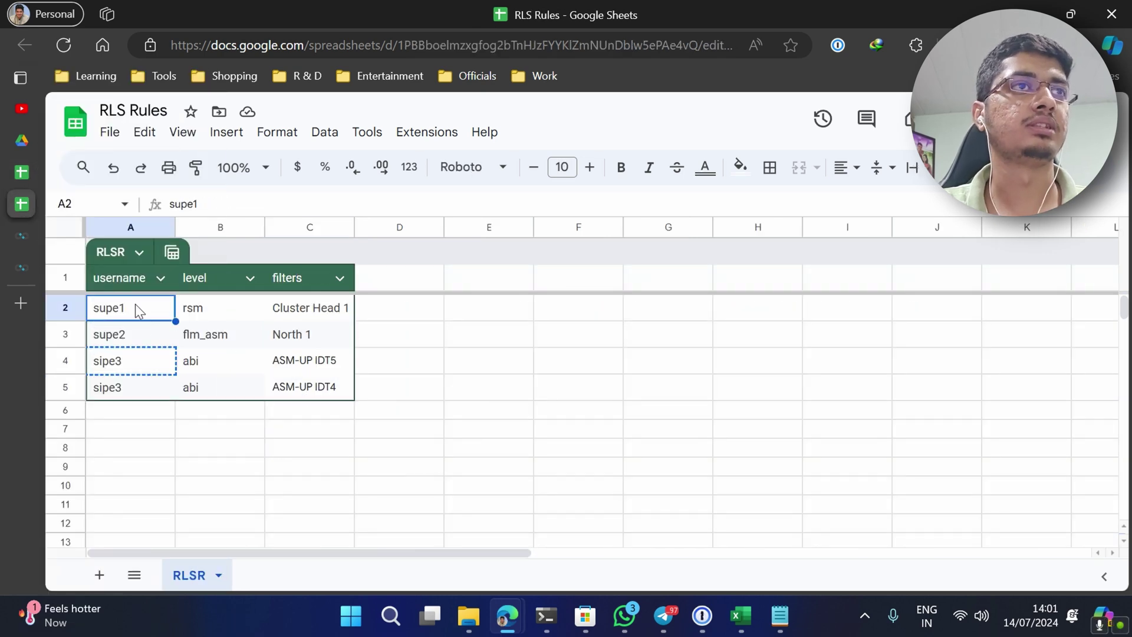
drag(135, 305, 129, 386)
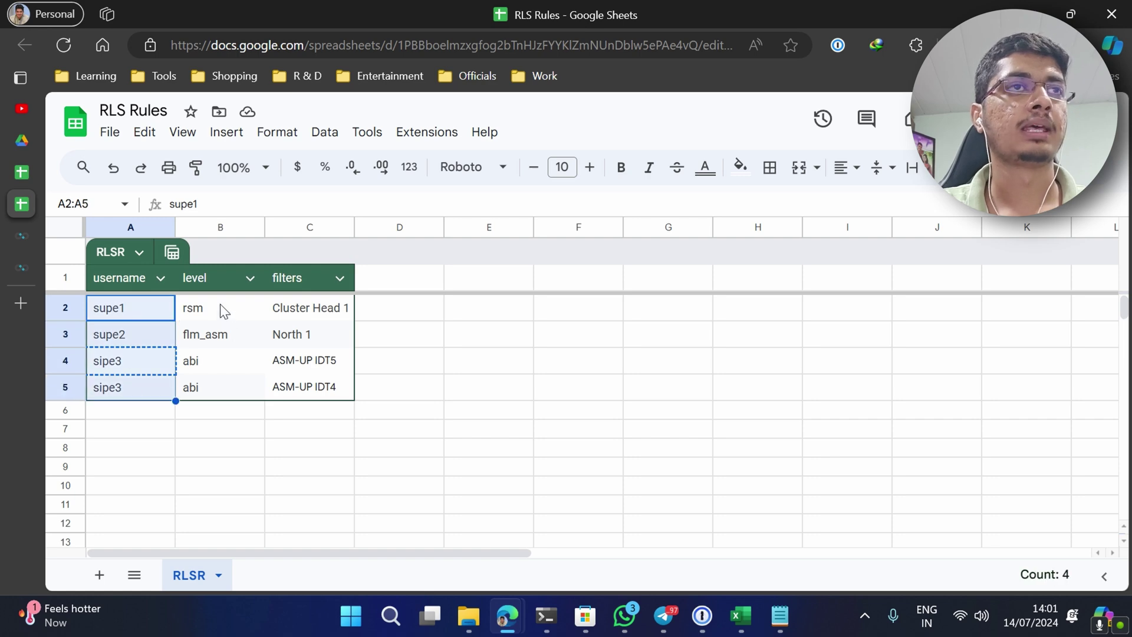
drag(219, 304, 330, 394)
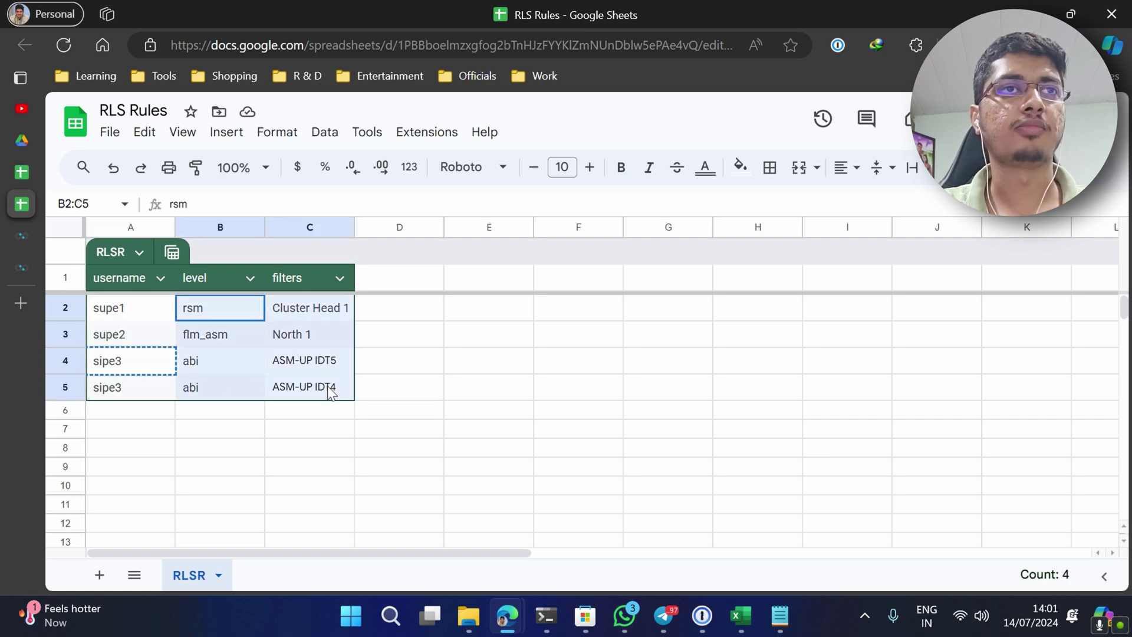
click(408, 384)
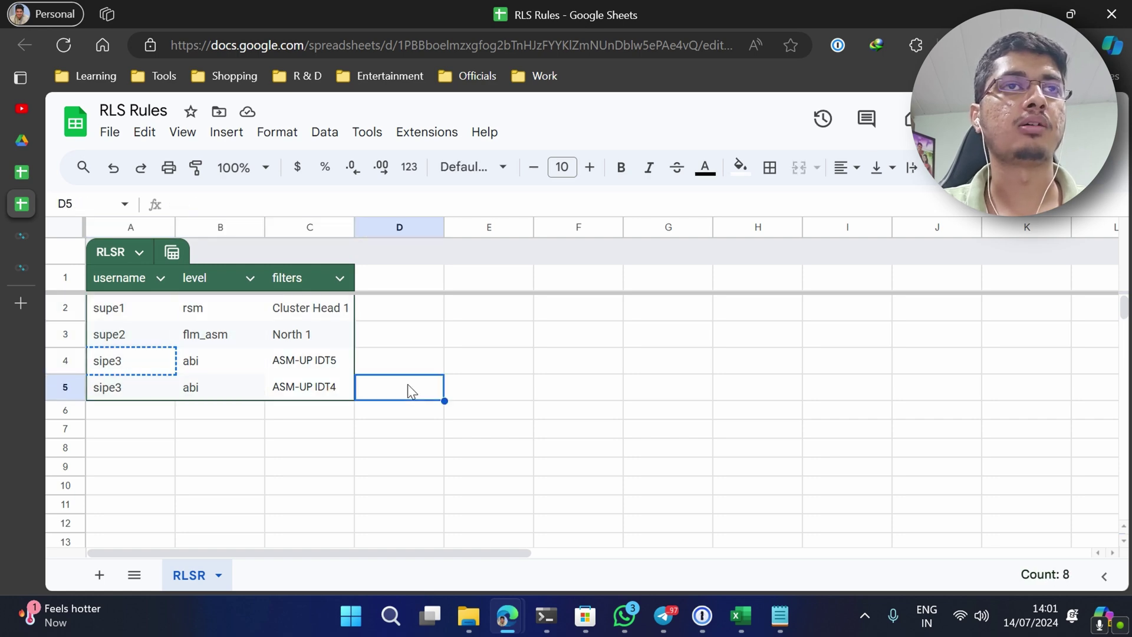
click(21, 173)
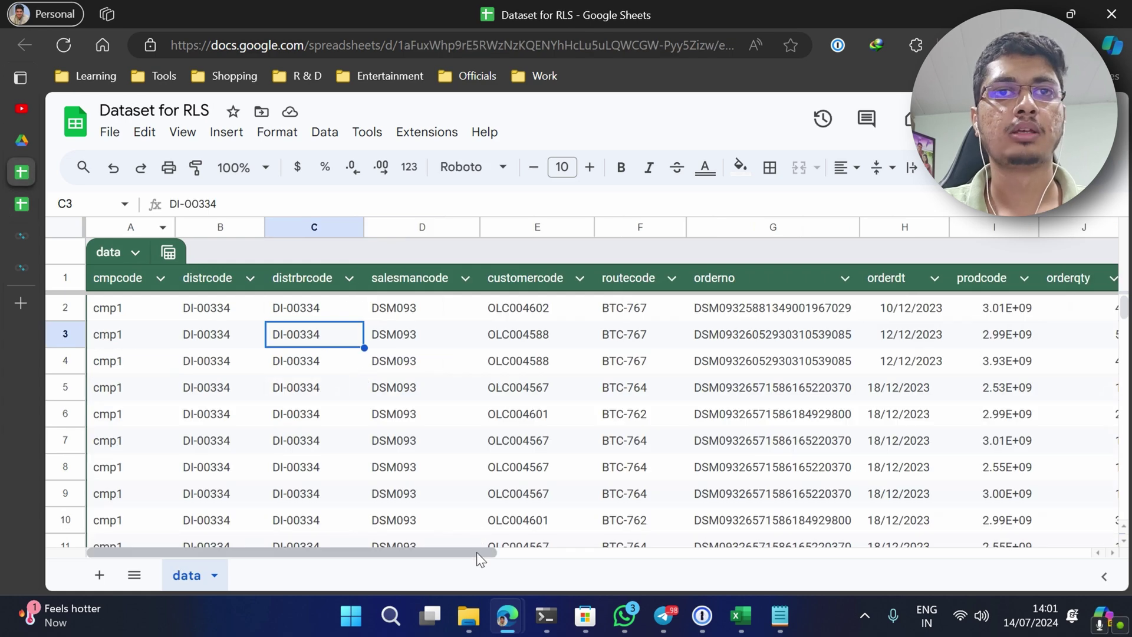
mouse_move(16, 207)
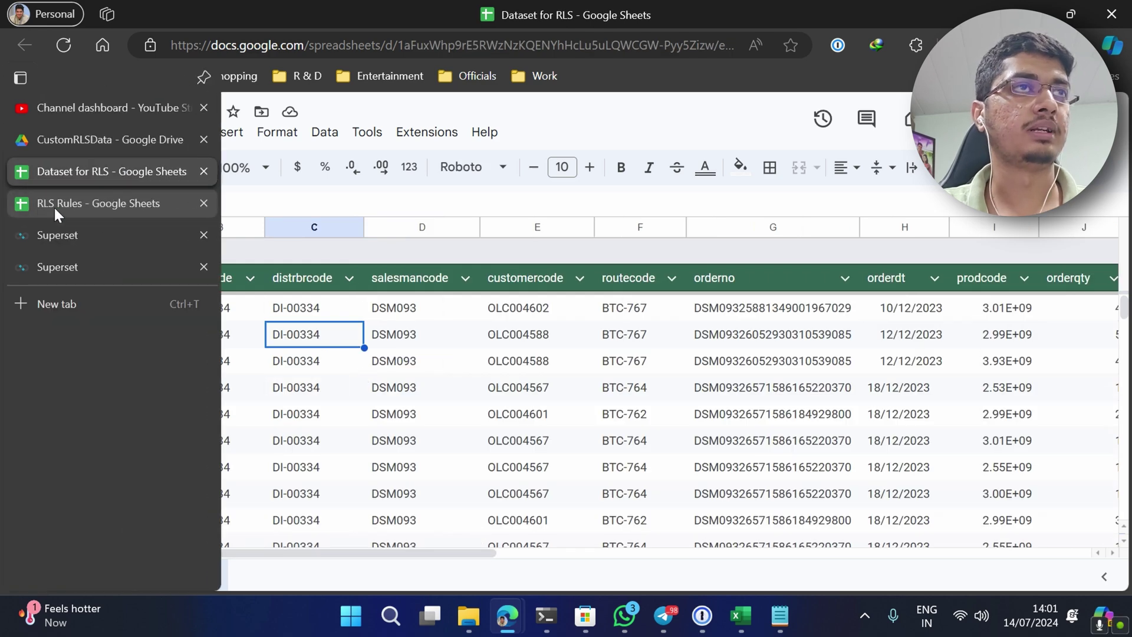
click(361, 443)
click(281, 546)
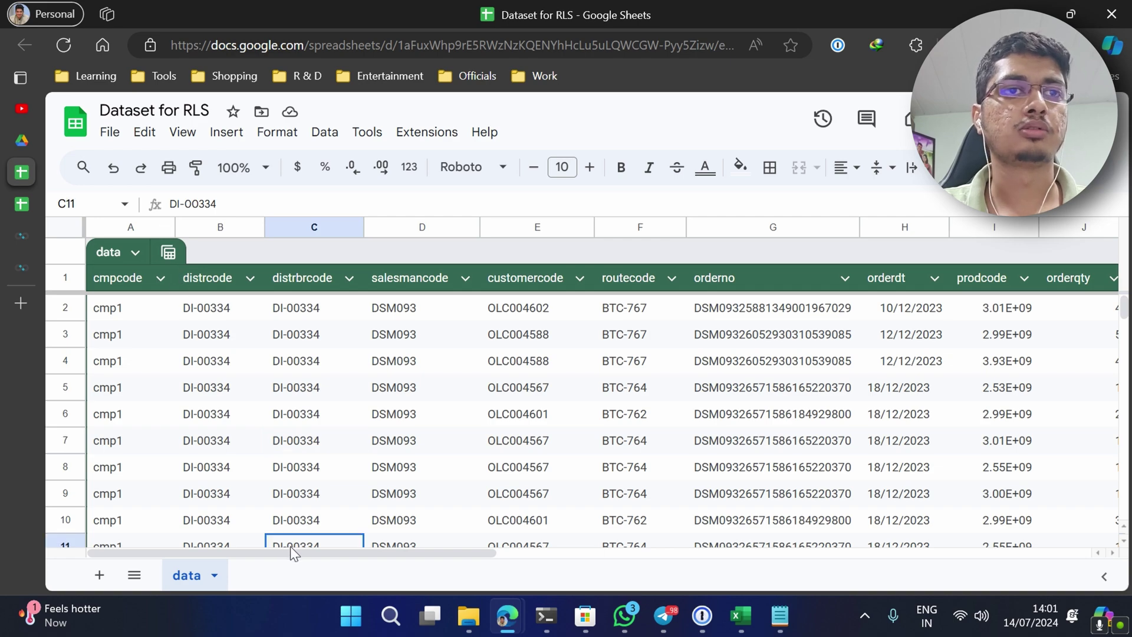
drag(300, 550, 922, 542)
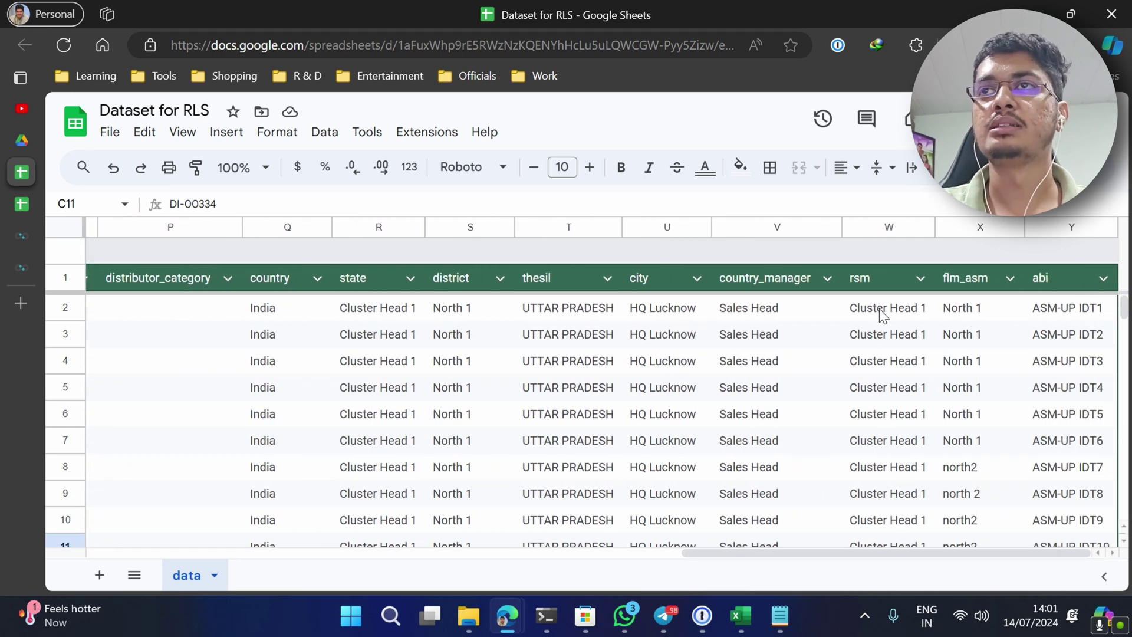
drag(879, 313, 1079, 542)
click(942, 388)
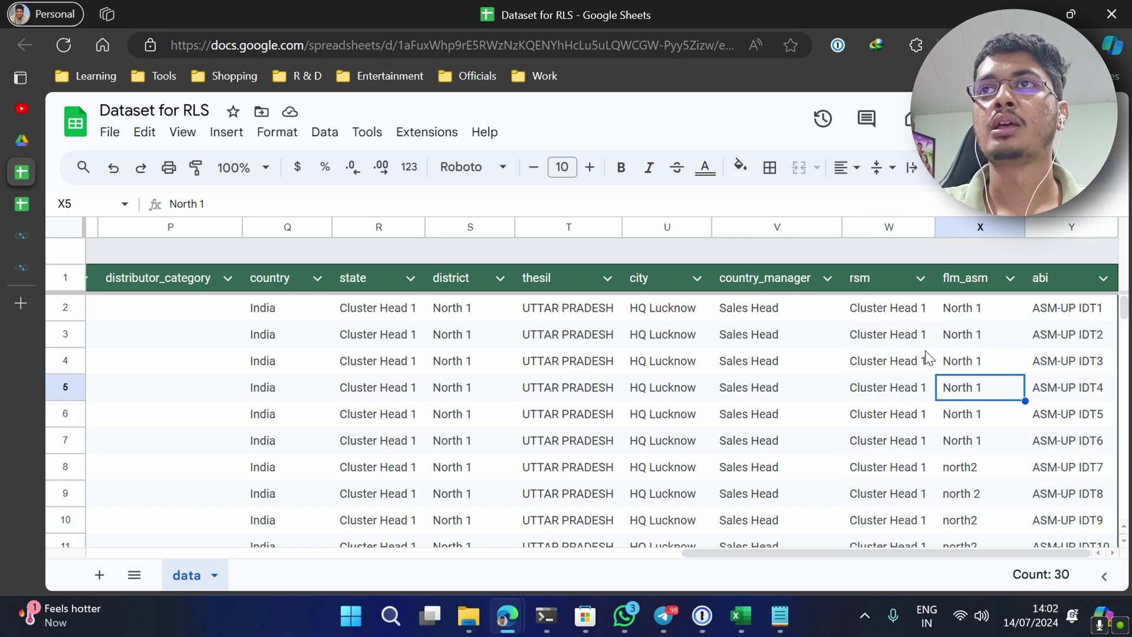
click(876, 281)
click(958, 289)
click(1056, 289)
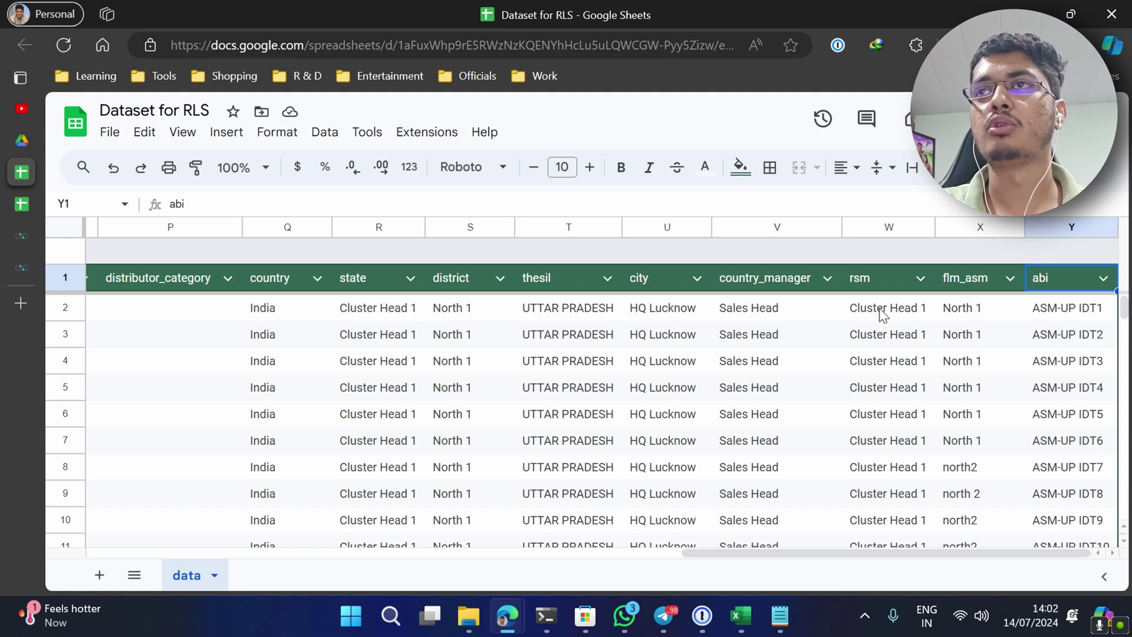
drag(883, 315, 1036, 311)
click(931, 345)
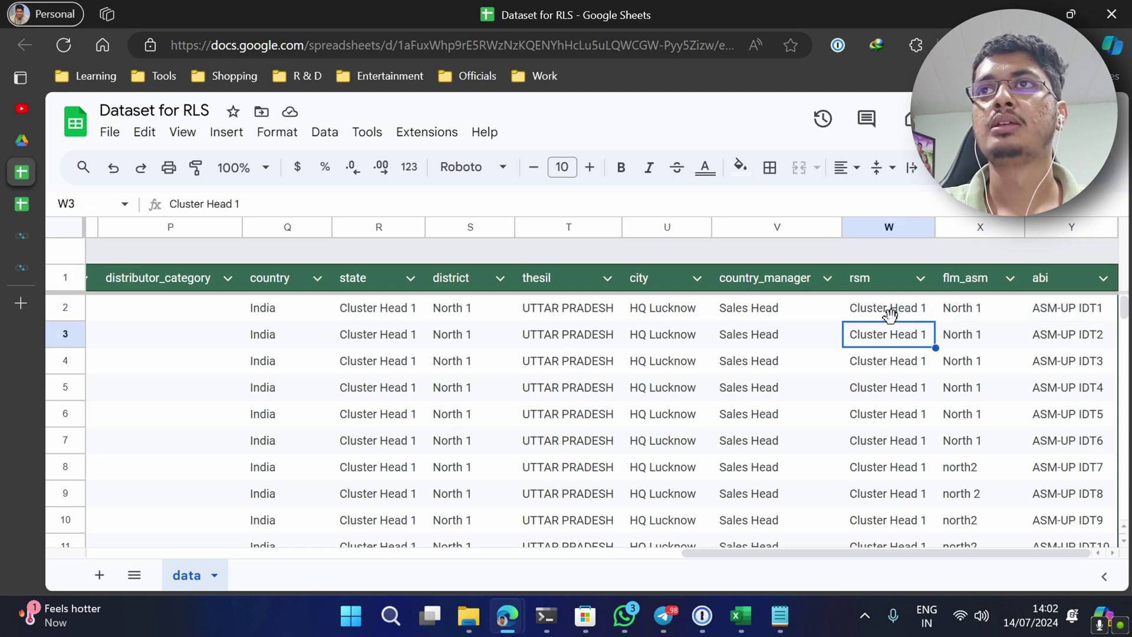
- In RLS Rules, highlight the first rules' levels and their Cluster Head 1 and ASM-UP IDT5 filters
click(24, 204)
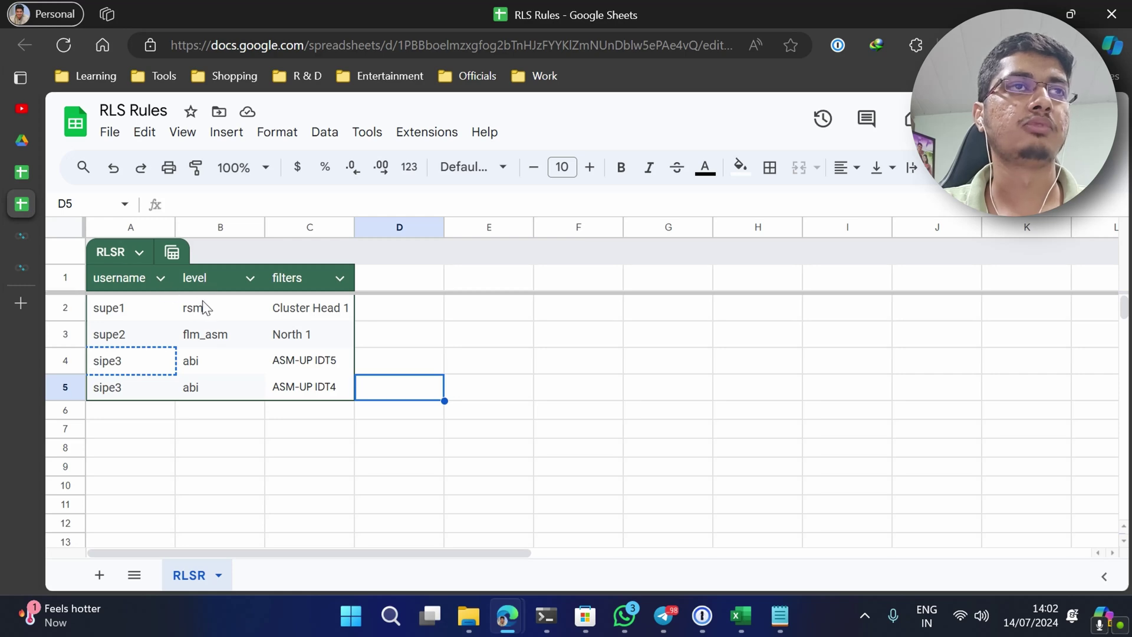
drag(206, 310, 215, 373)
click(326, 316)
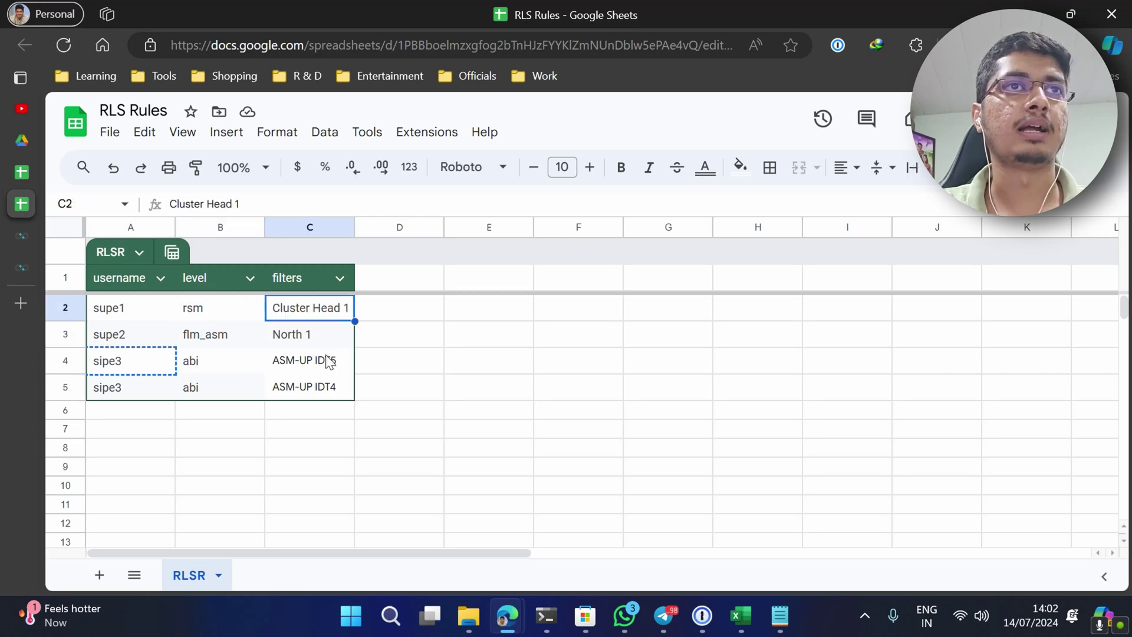
click(329, 362)
click(217, 318)
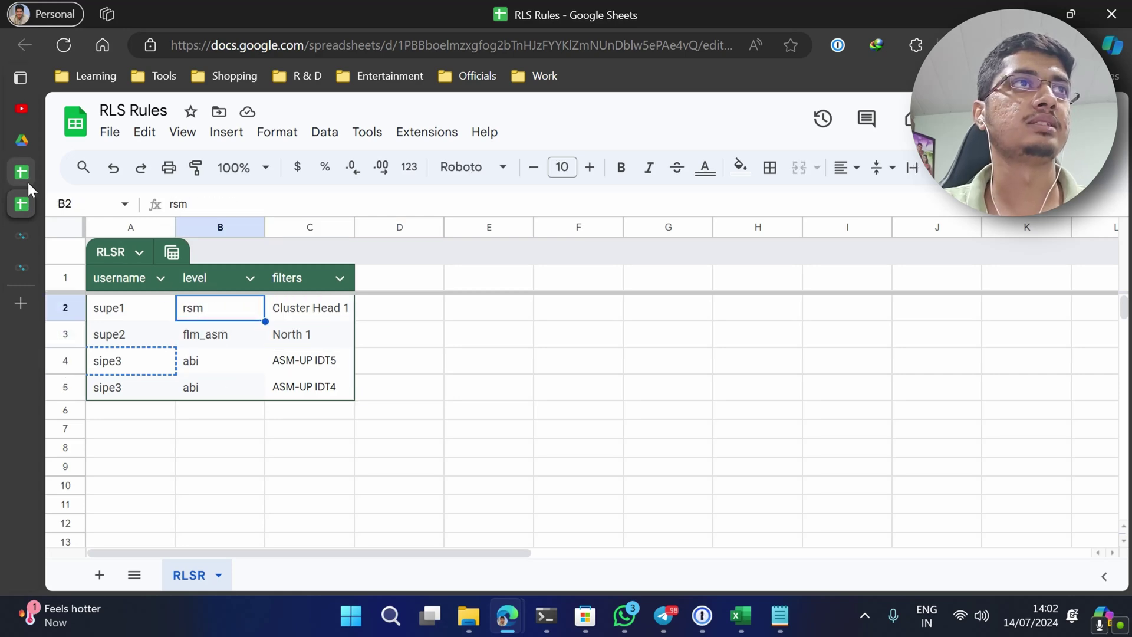
- Highlight the rsm, flm_asm and abi columns in the Dataset for RLS sheet
click(27, 184)
click(880, 282)
click(967, 279)
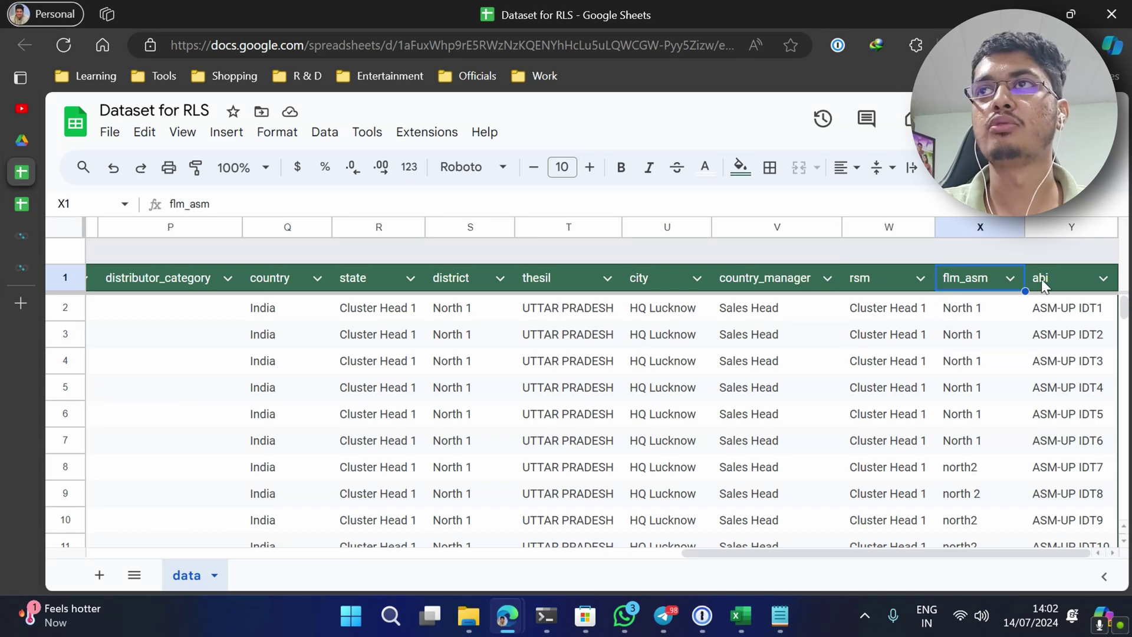
click(1045, 278)
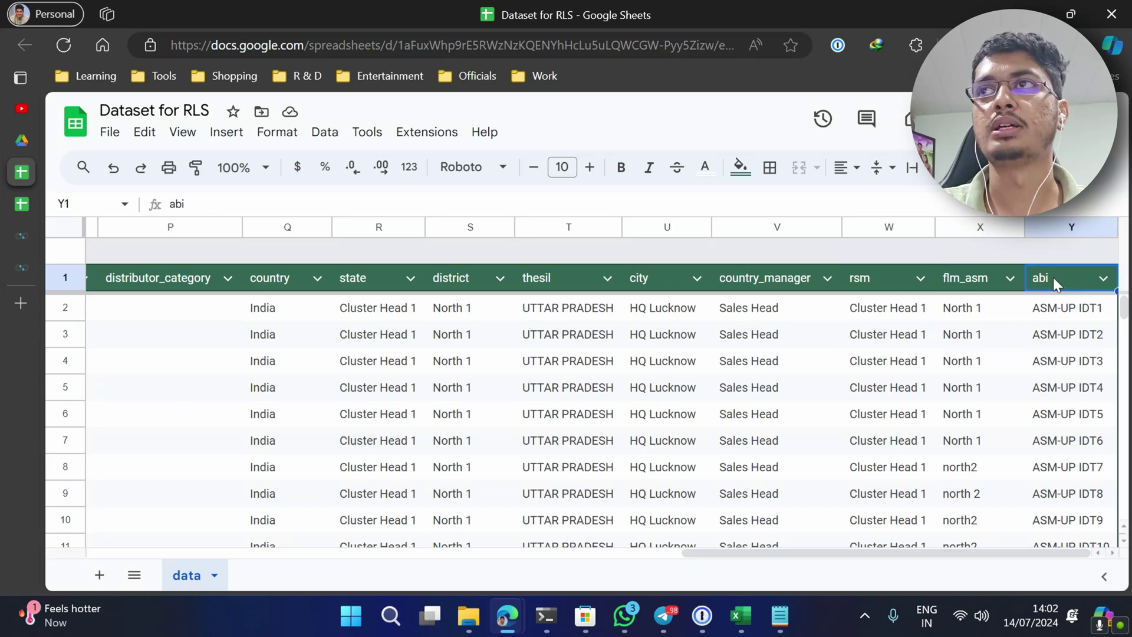
- Back in RLS Rules, highlight all four filter values and the first rule's username, rsm level and filter
click(27, 210)
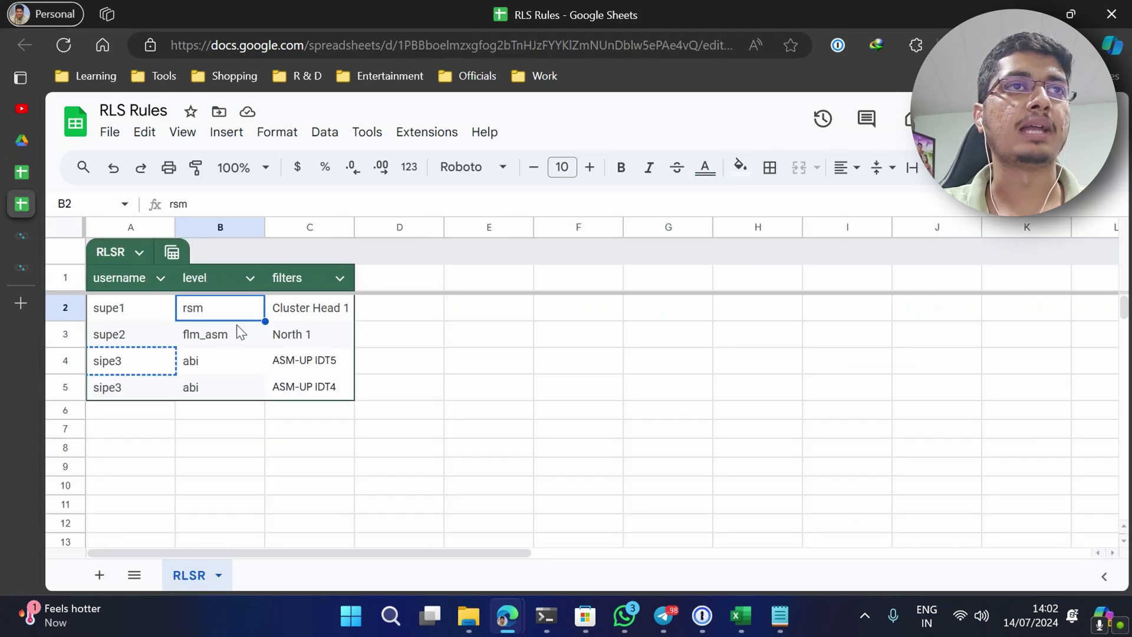
drag(302, 311, 310, 390)
click(218, 316)
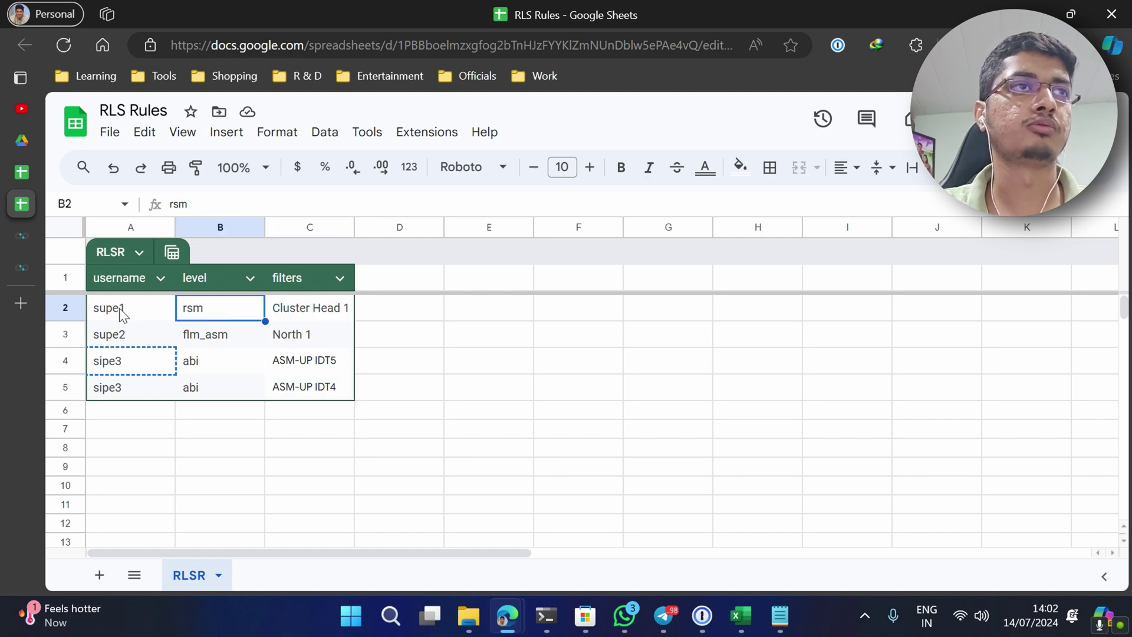
click(122, 314)
click(213, 314)
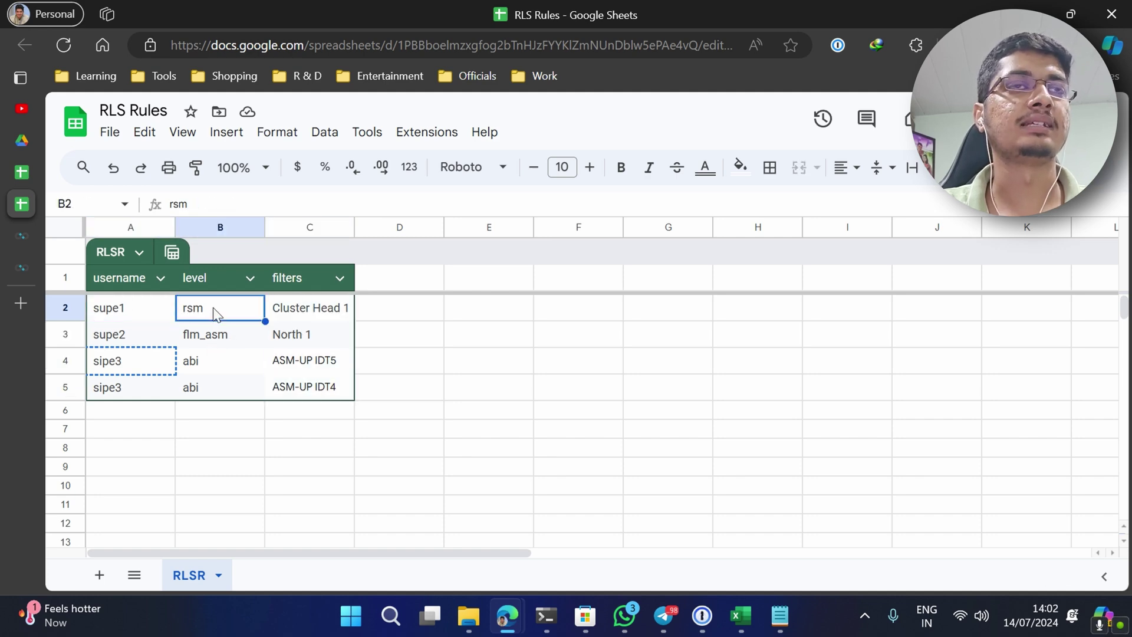
click(295, 308)
- Find the Cluster Head 1 rows under rsm and a North 1 flm_asm value, then return to SQL Lab
click(29, 176)
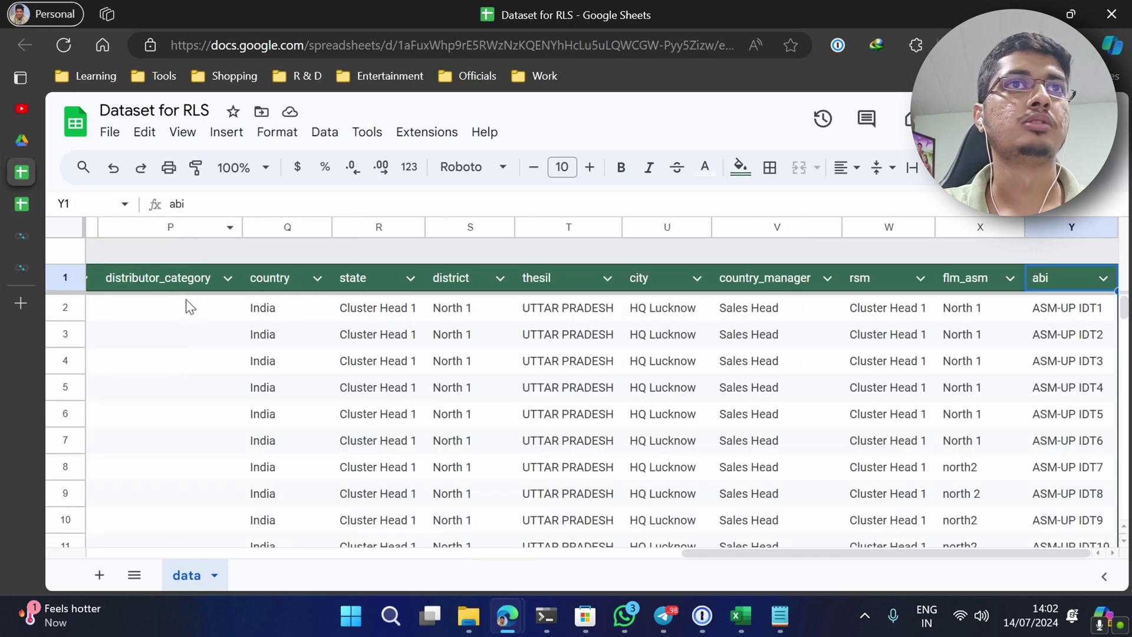
click(21, 205)
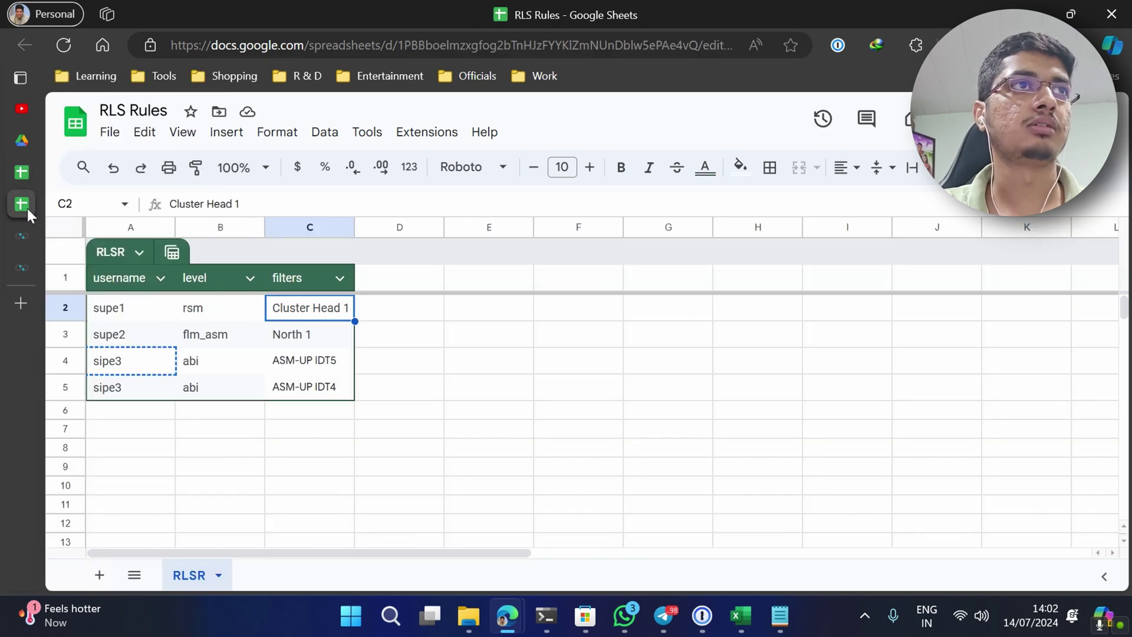
click(118, 313)
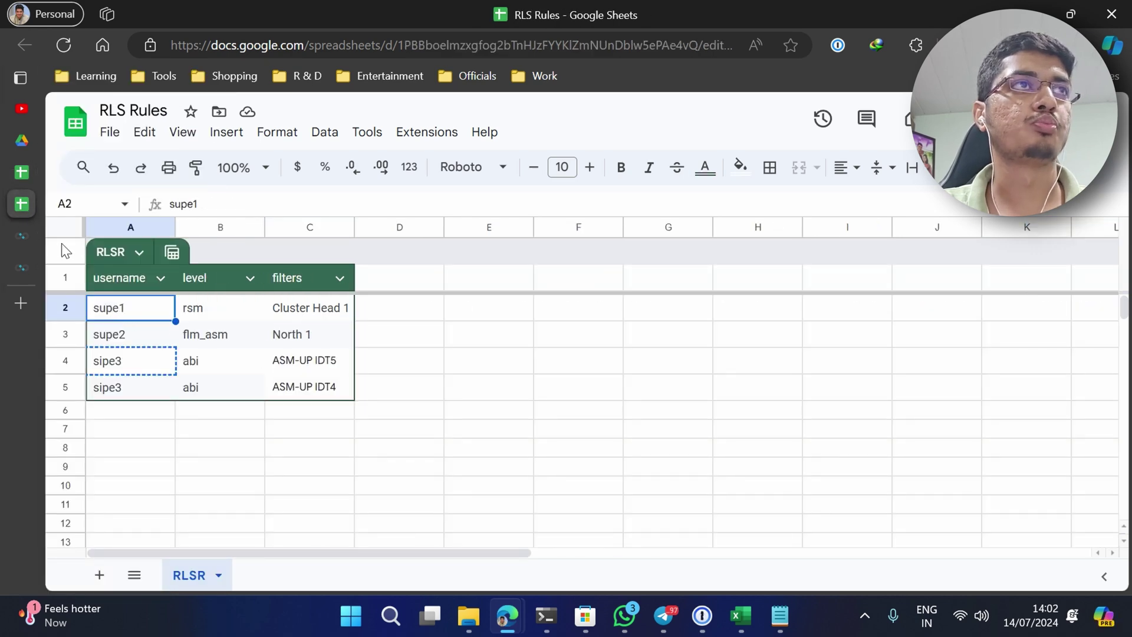
click(24, 182)
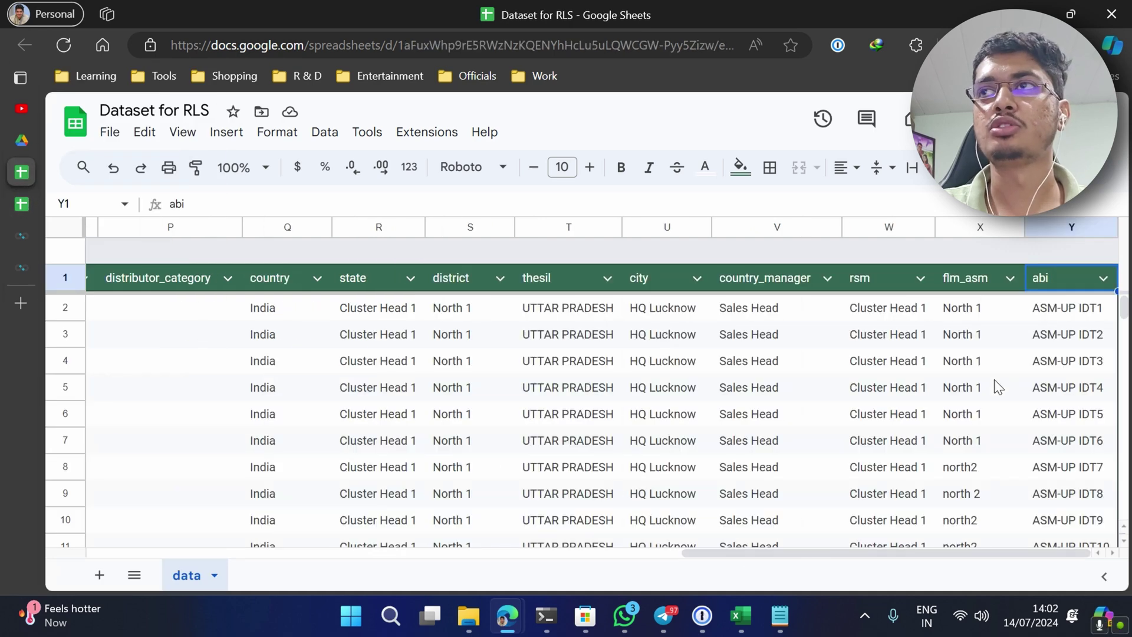
drag(904, 316, 907, 443)
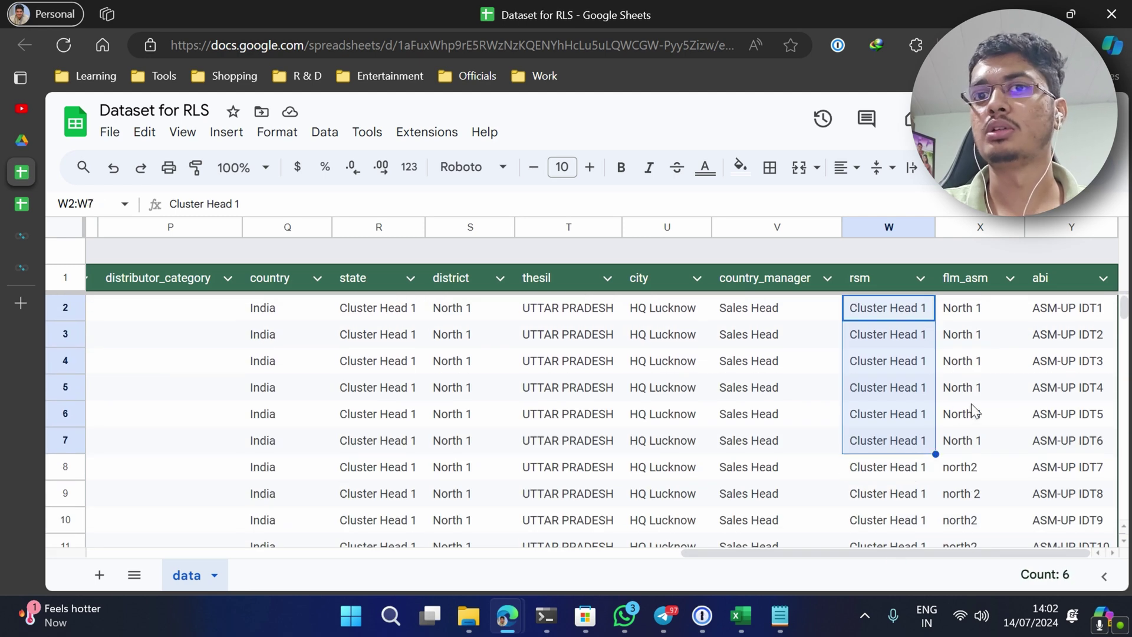
click(1001, 407)
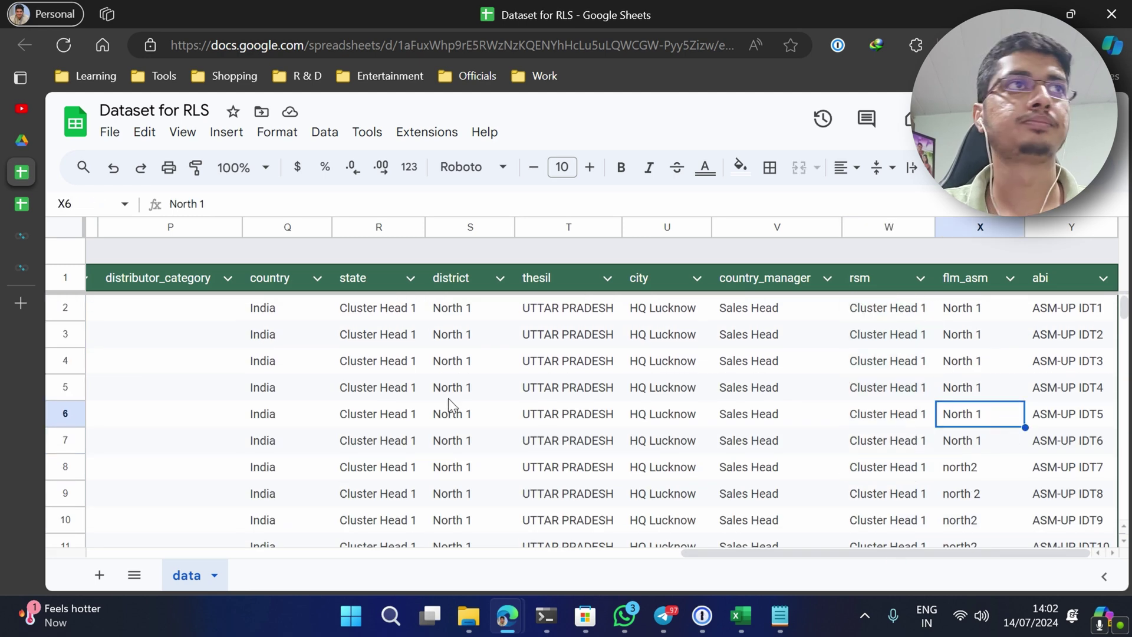
click(20, 239)
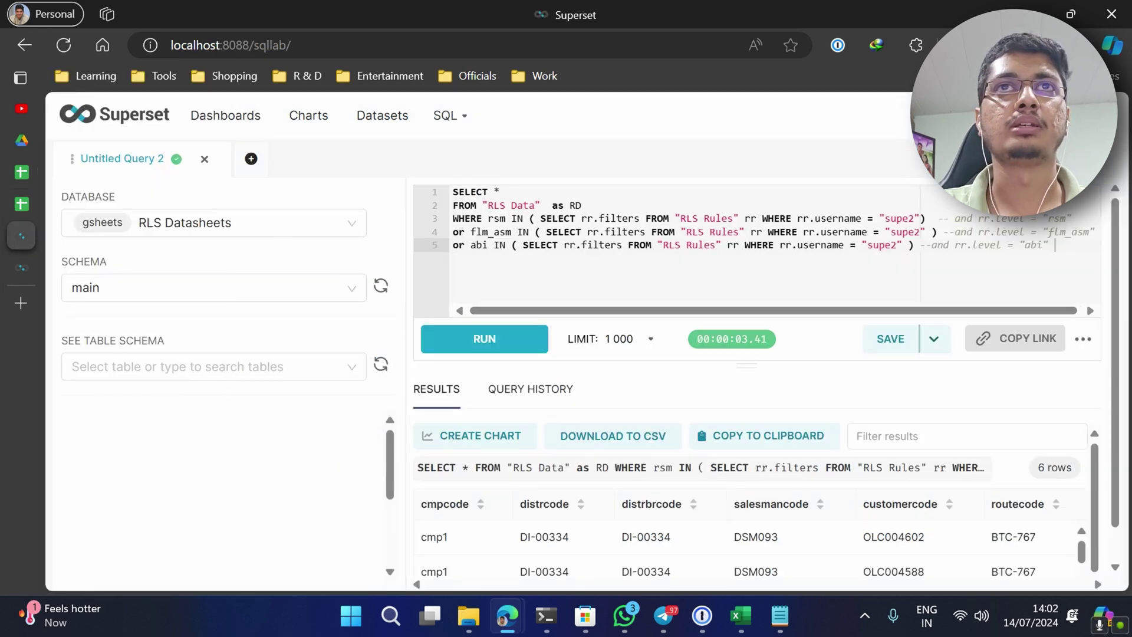
- Compare the query's SELECT and FROM lines with the RLS Rules and Dataset for RLS sheets
click(453, 191)
drag(453, 191, 583, 205)
click(501, 218)
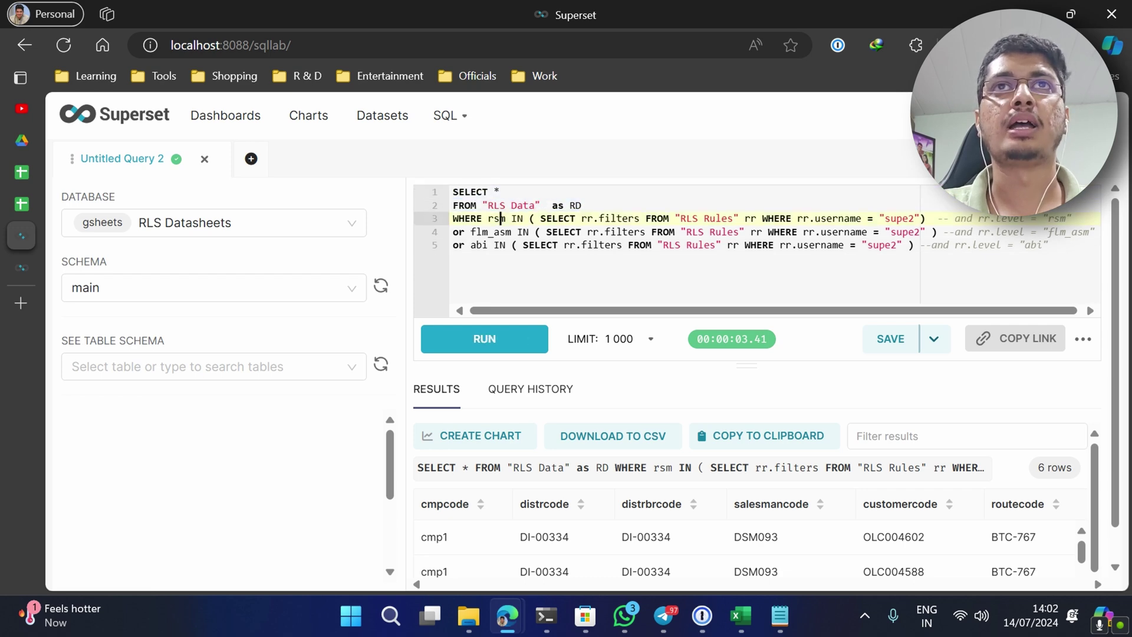
click(30, 204)
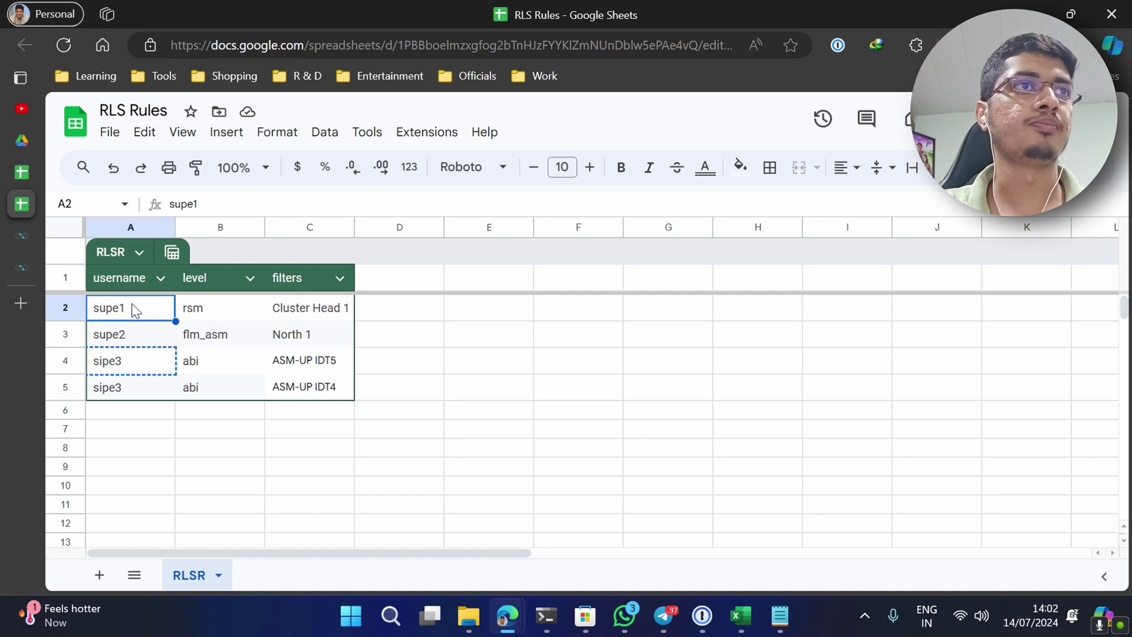
click(25, 175)
click(27, 237)
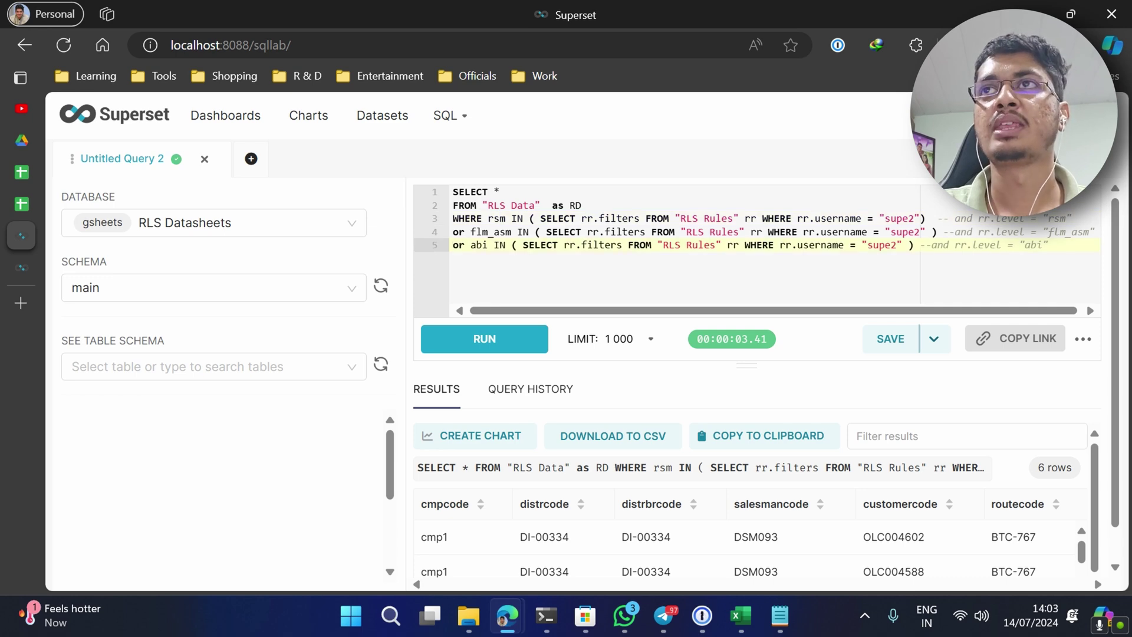
- Select the line-3 subquery that looks up filters for username supe2
mouse_move(879, 218)
mouse_down()
mouse_move(922, 218)
mouse_move(882, 231)
mouse_move(892, 231)
mouse_up()
click(746, 245)
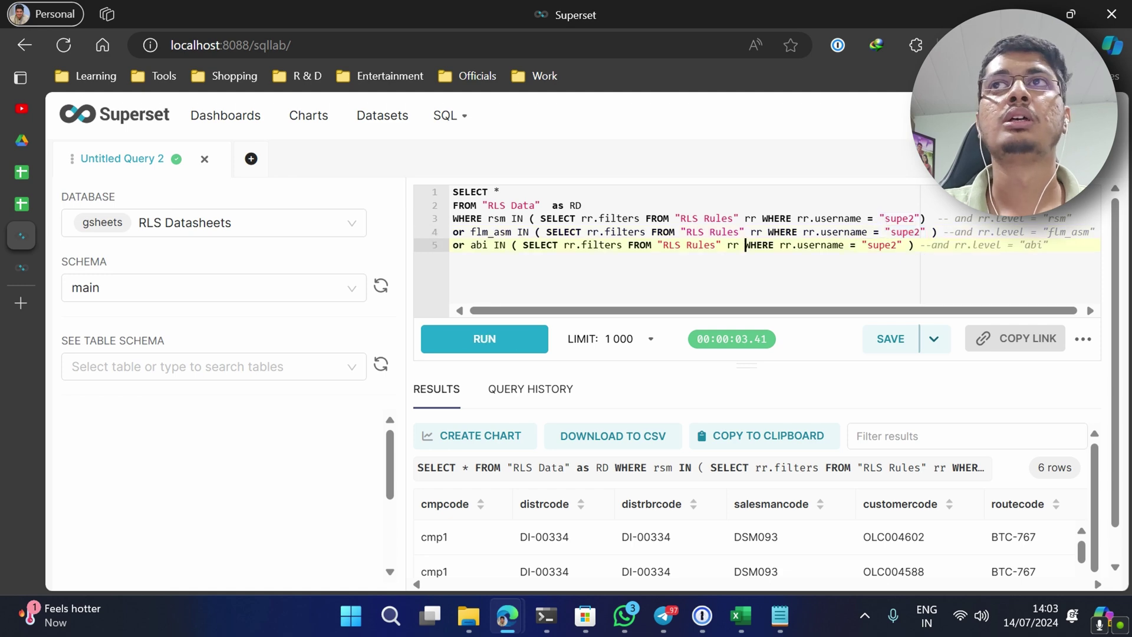
drag(540, 219, 923, 218)
- Run the selected subquery and confirm North 1 matches supe2's flm_asm rule in RLS Rules
click(519, 333)
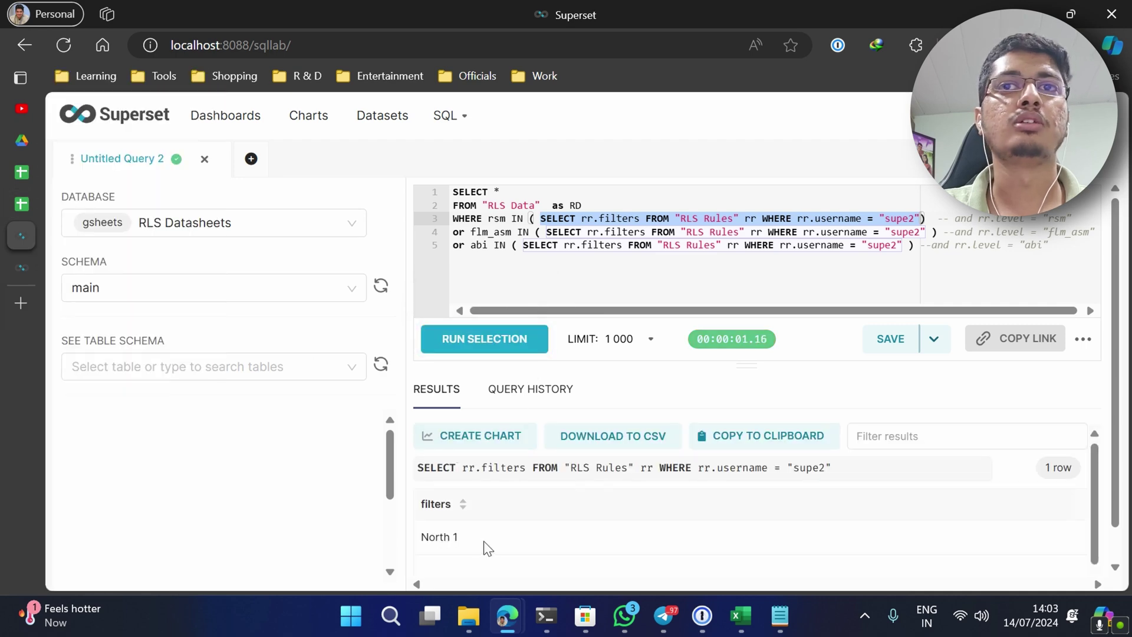
click(22, 204)
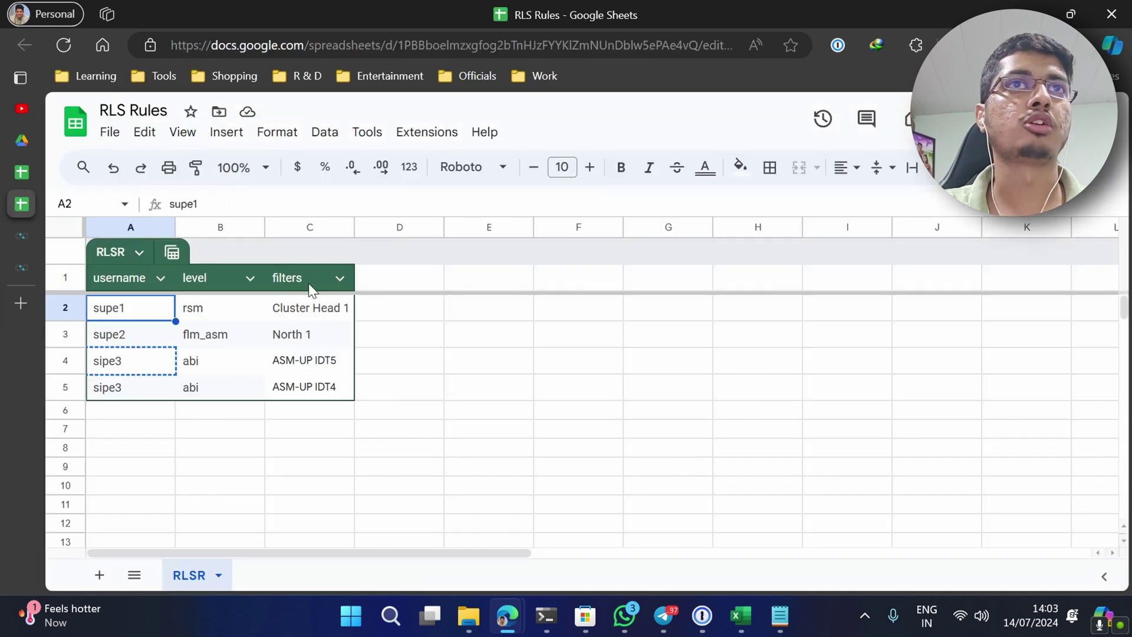
click(289, 341)
click(21, 236)
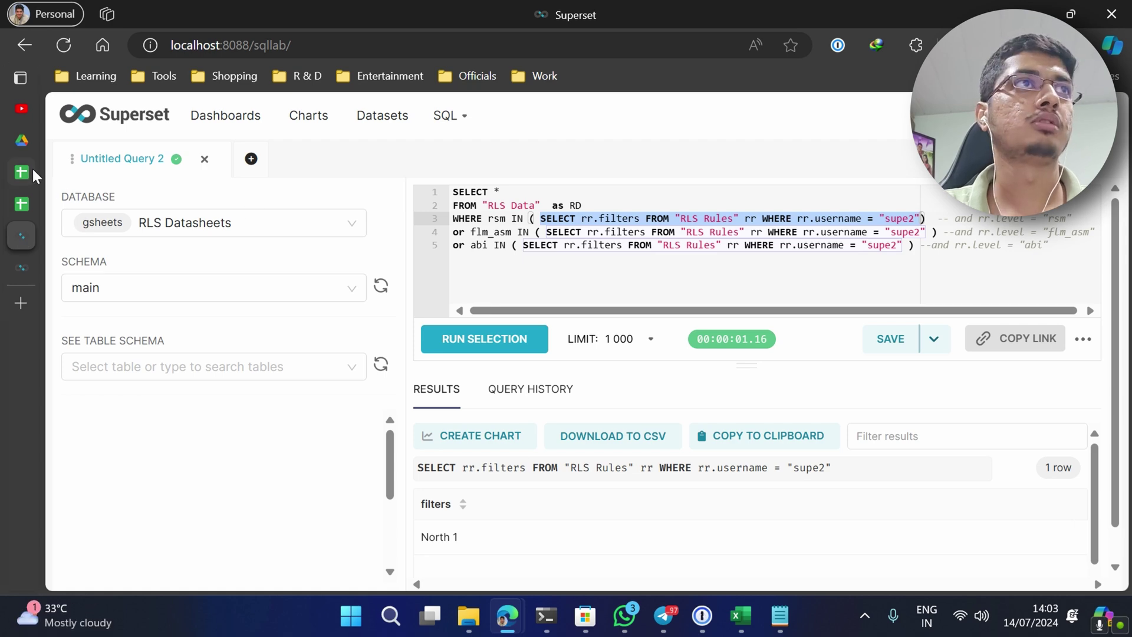
click(33, 201)
click(213, 340)
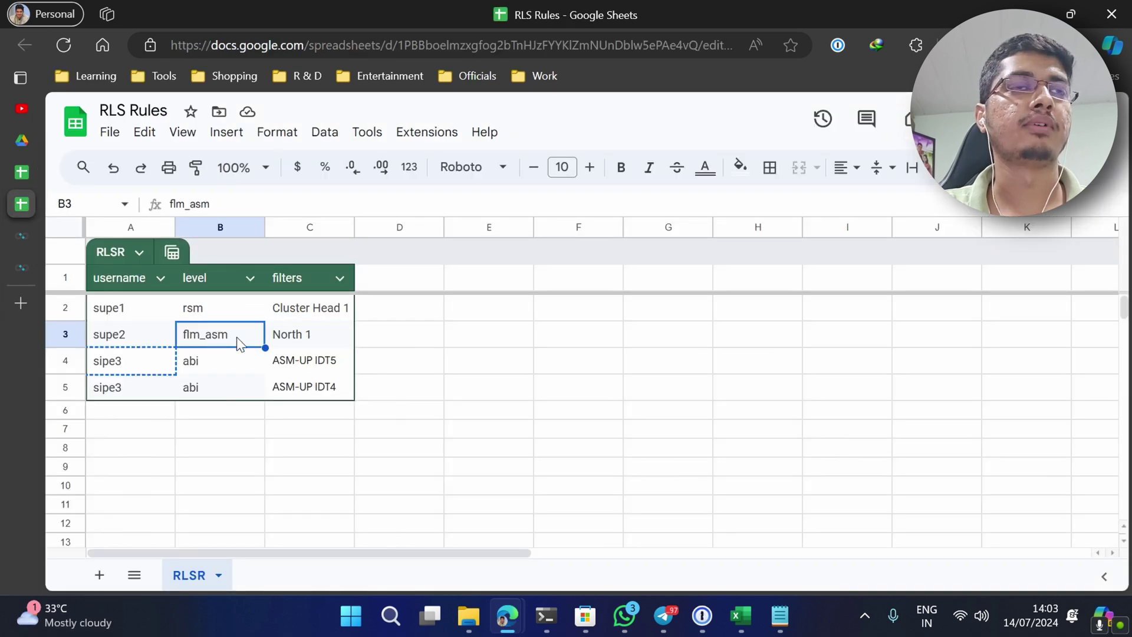
click(23, 228)
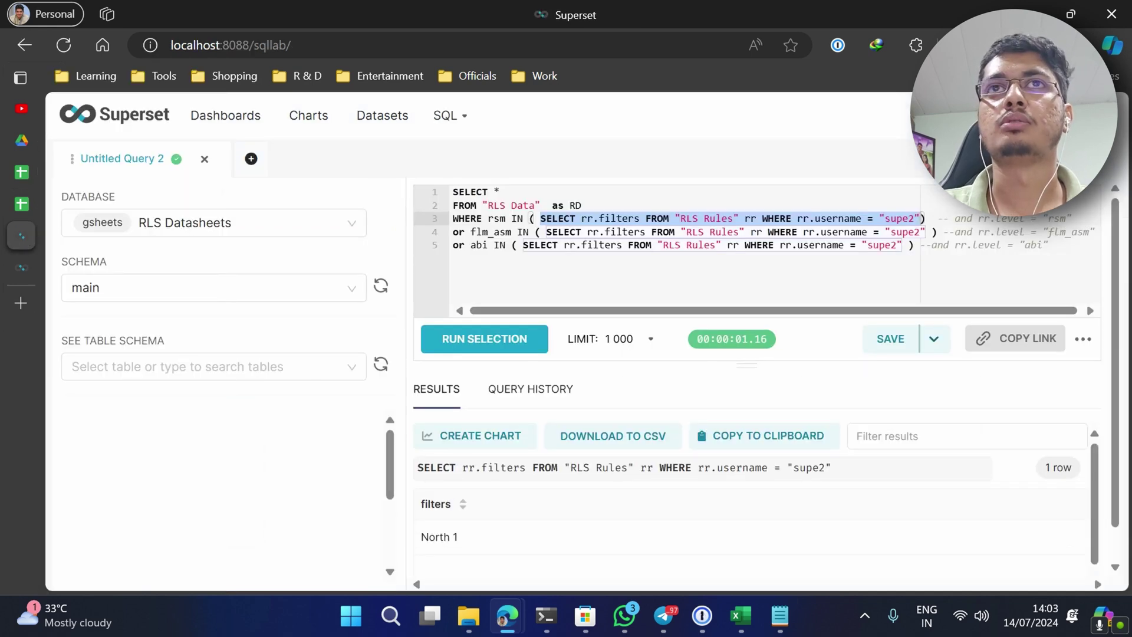
- Select the line-4 flm_asm subquery, then the three filter conditions
double_click(491, 232)
drag(536, 232, 944, 231)
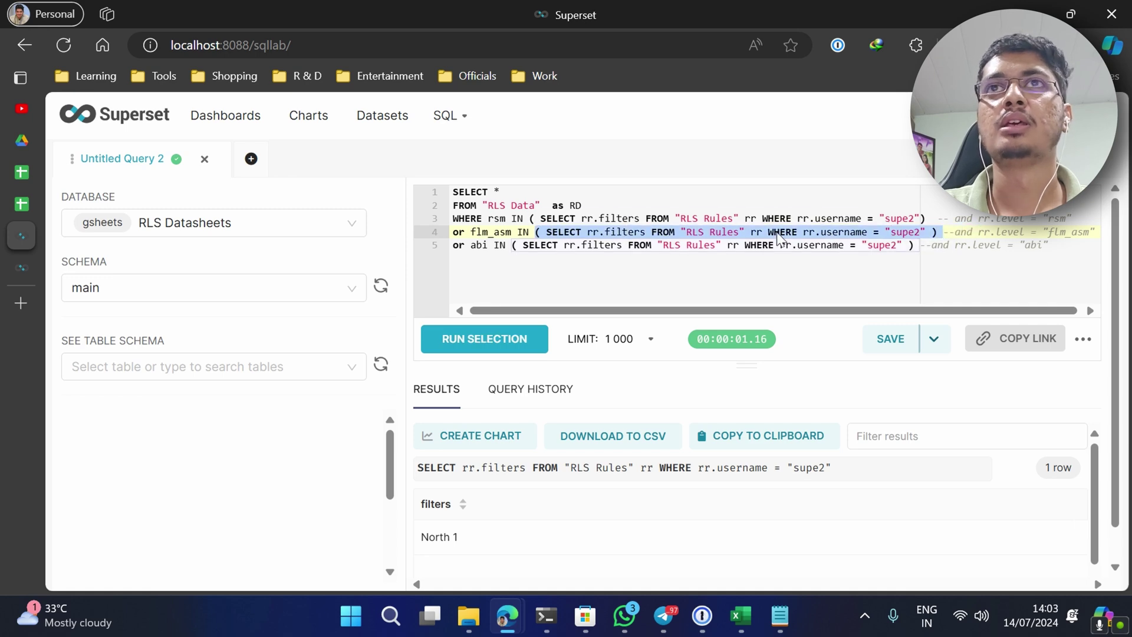
click(533, 218)
click(499, 245)
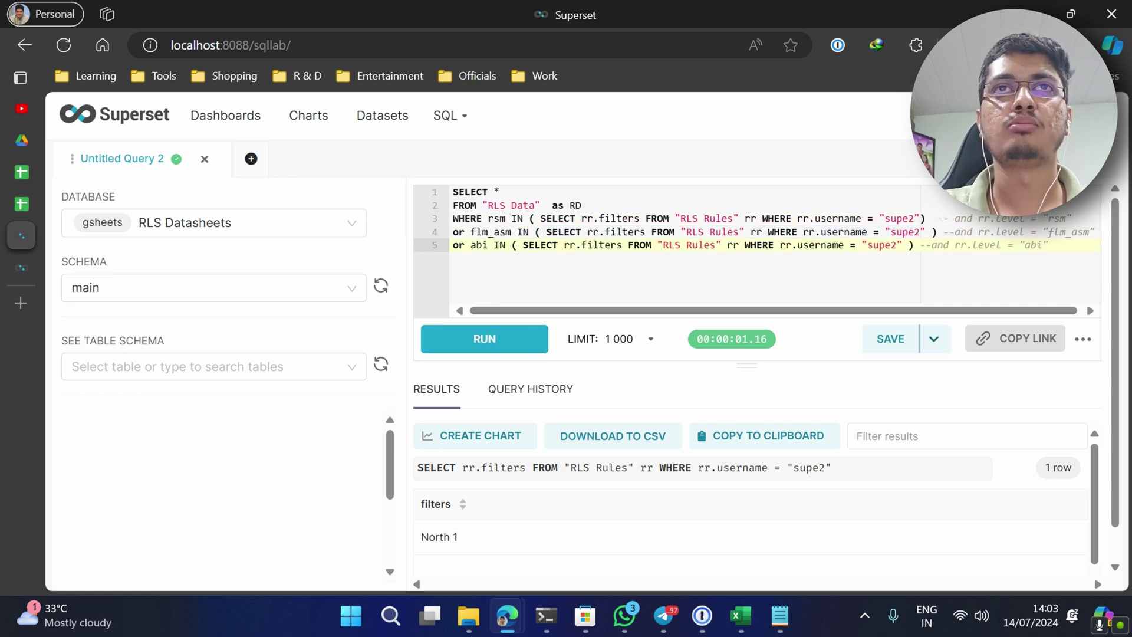
drag(489, 218, 1060, 218)
- Inspect the commented-out level condition on line 4 of the RLS query
click(1055, 245)
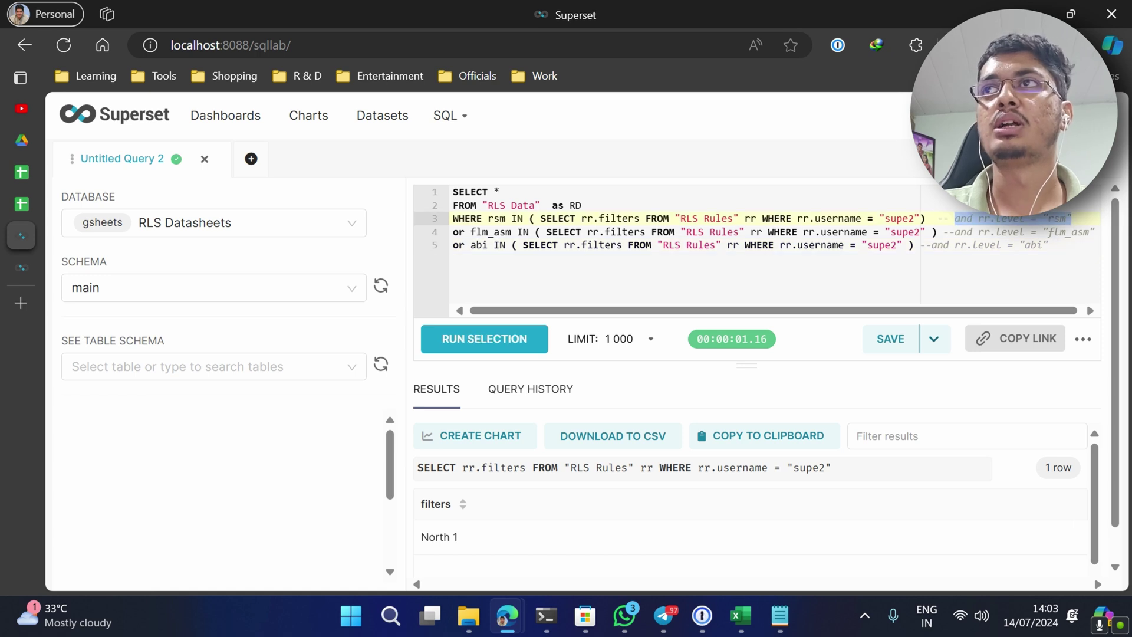
drag(1095, 231, 1009, 232)
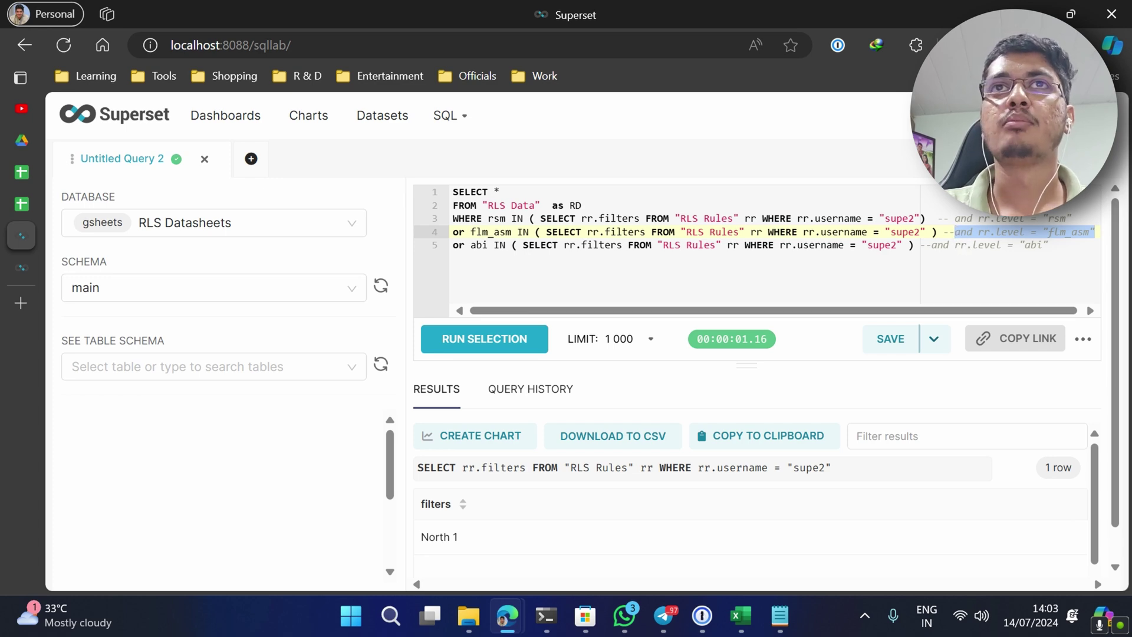
key(Left)
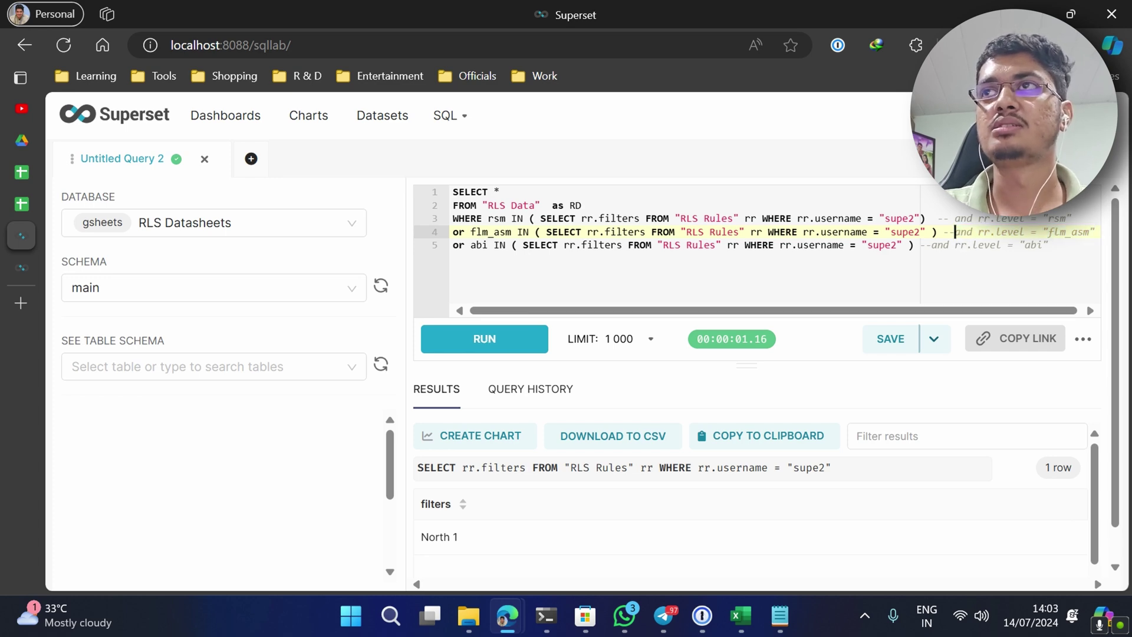
key(shift+End)
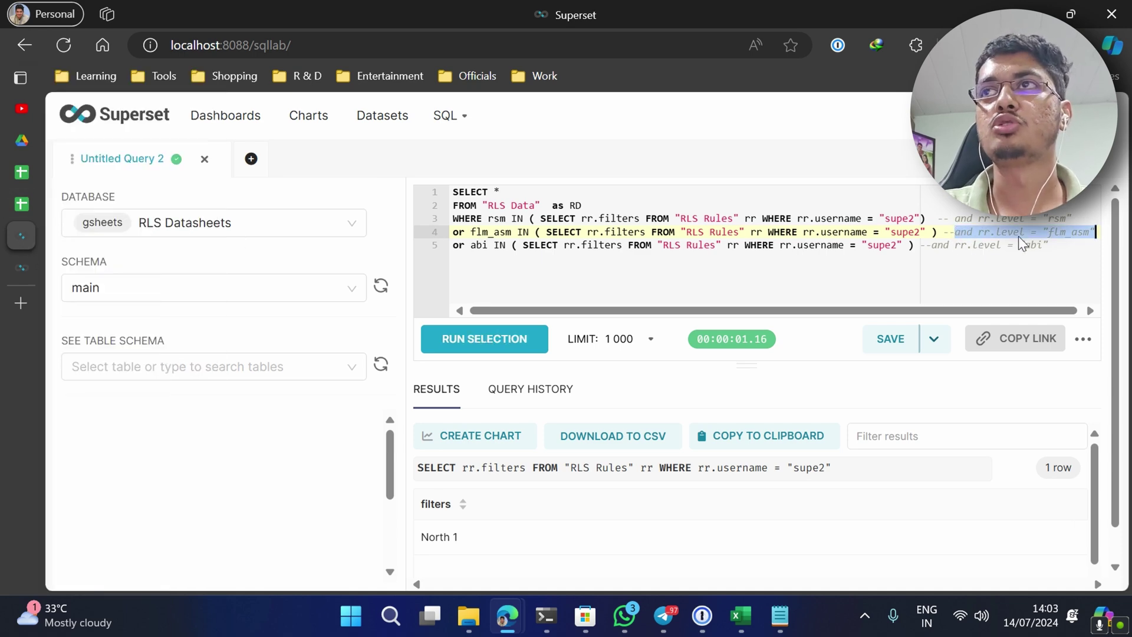
key(Down)
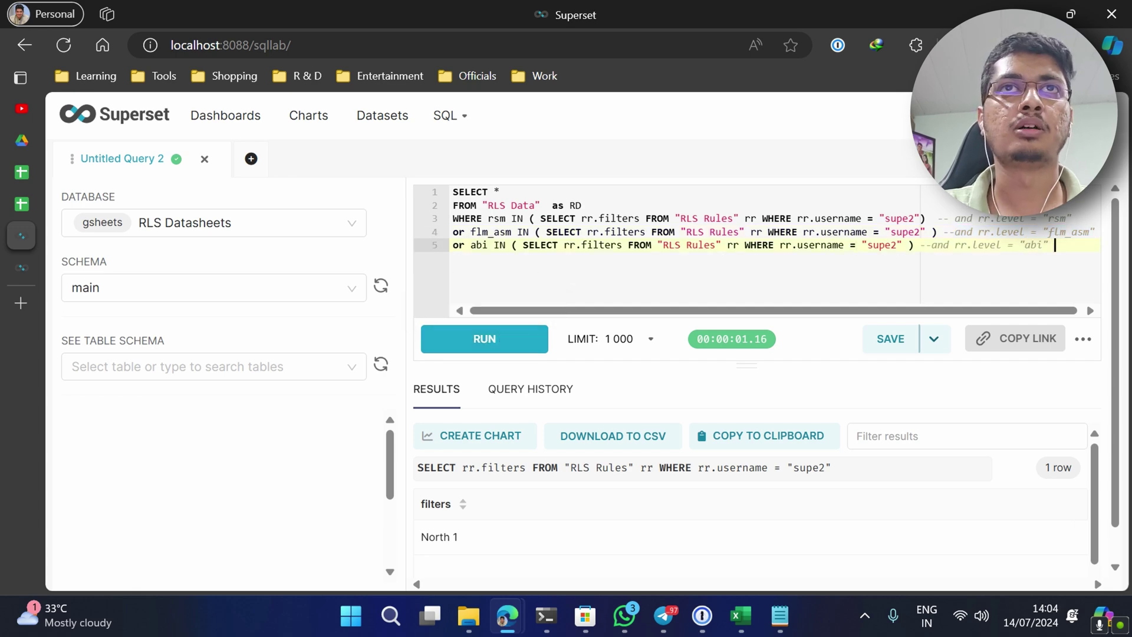
- Run the whole RLS-filtered query, getting 6 rows for supe2, and select the hardcoded supe2
key(shift+Up)
key(shift+Up)
key(shift+Home)
key(Right)
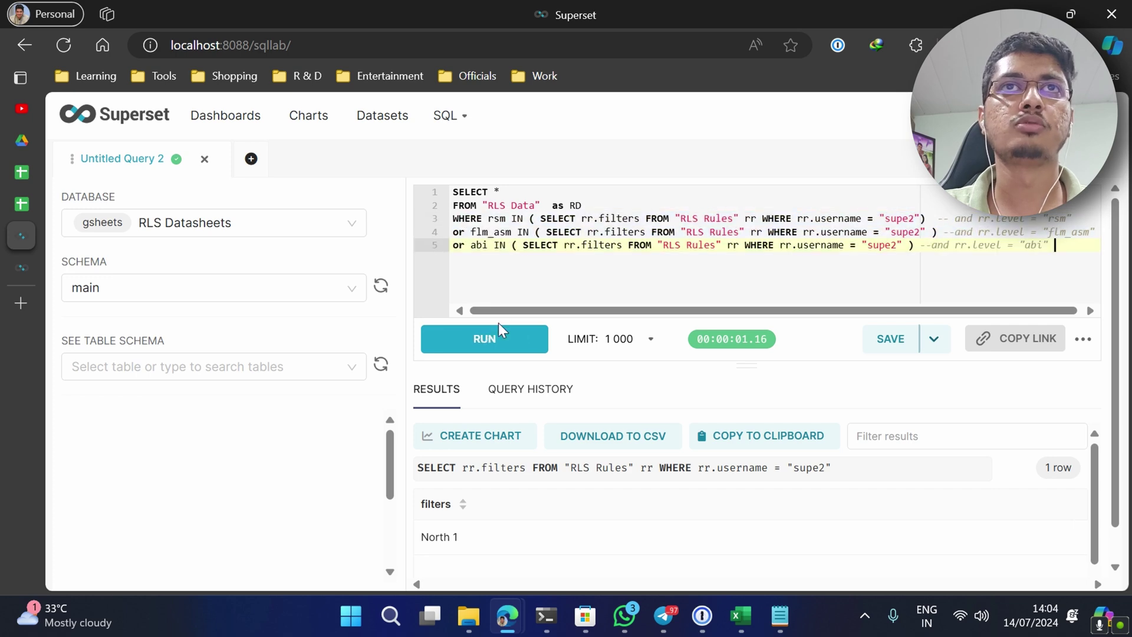
click(498, 334)
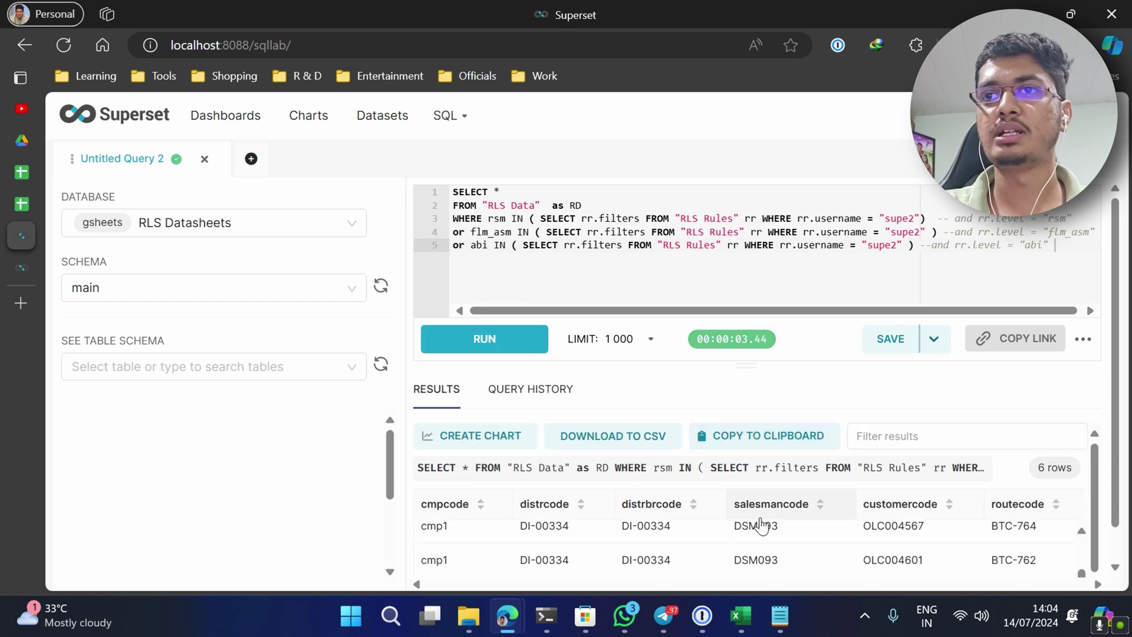
scroll(774, 537, down, 2)
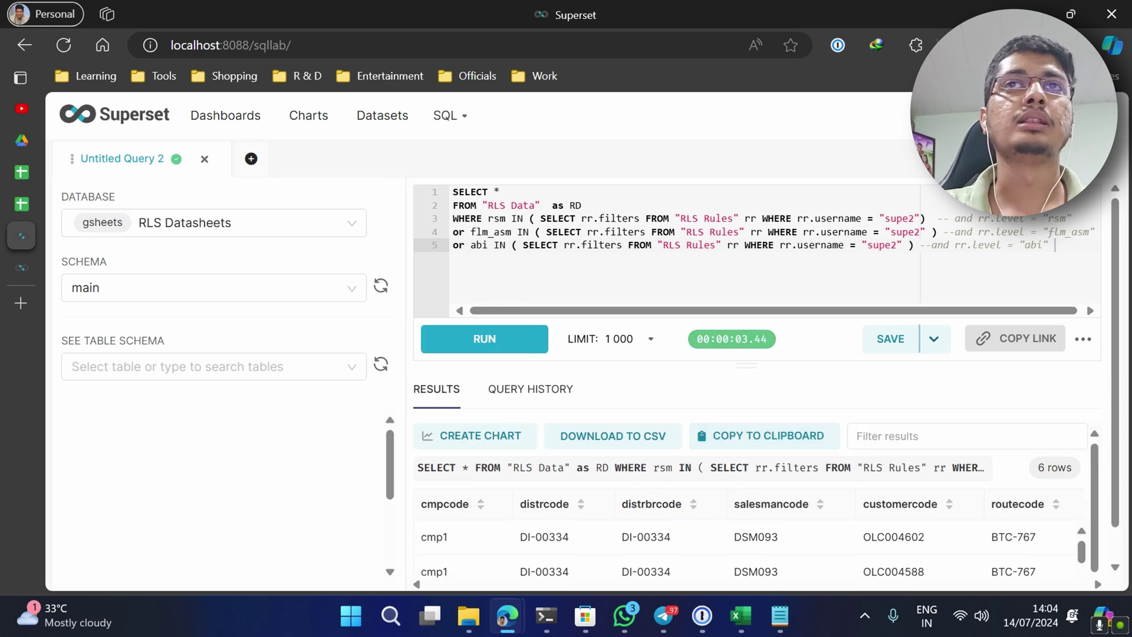
double_click(885, 218)
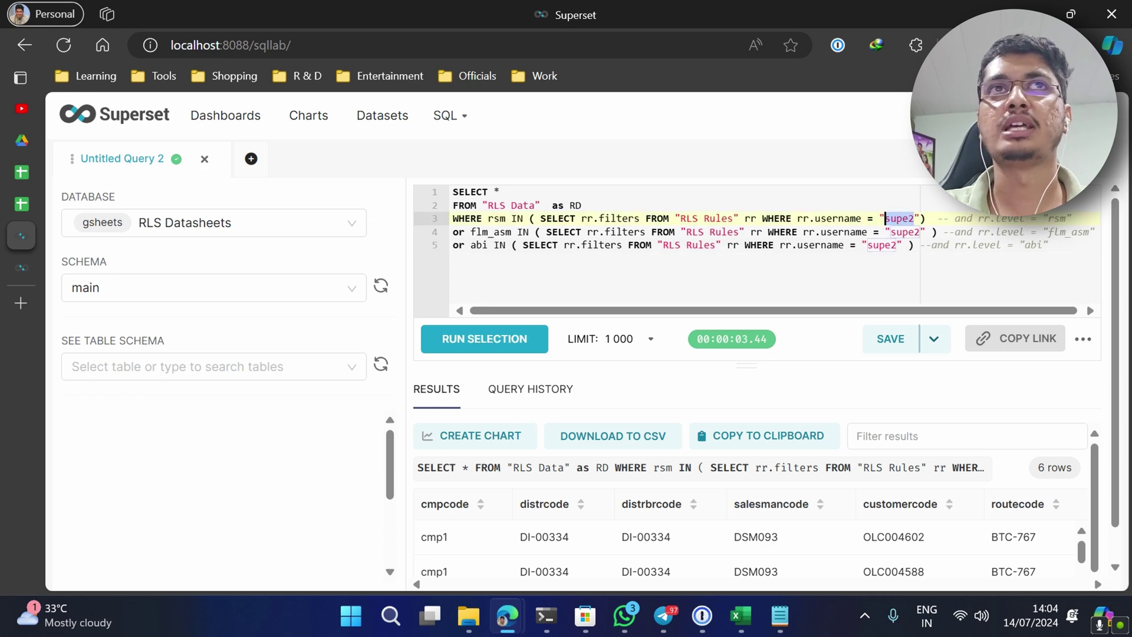
- In a new query tab, paste SELECT '{{ current_username() }}' copied from Notepad
click(252, 159)
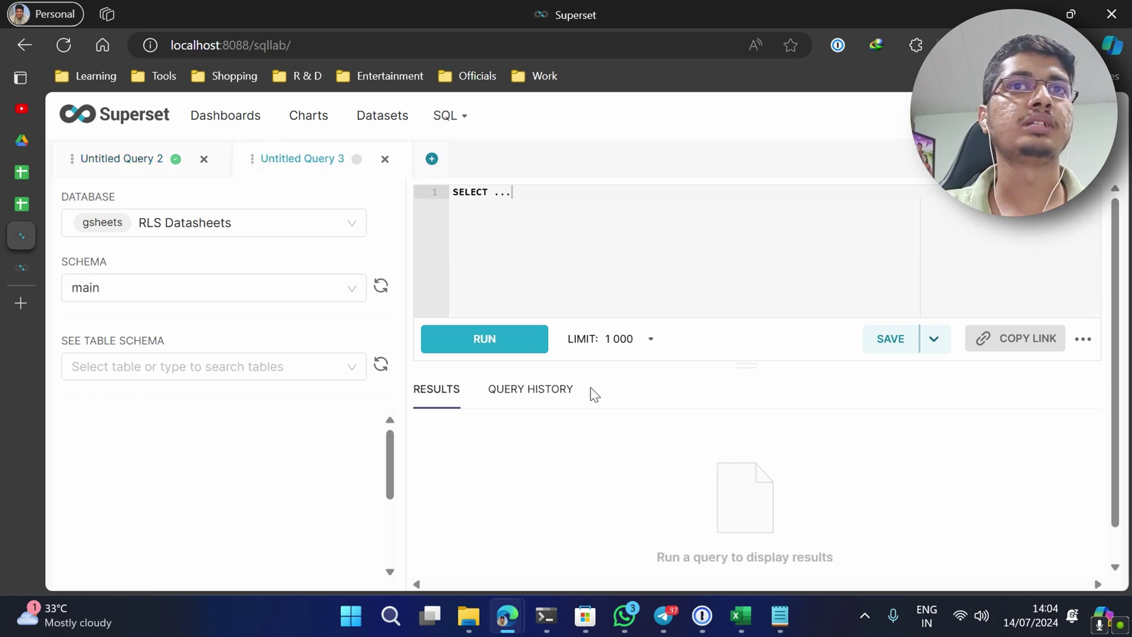
mouse_move(783, 602)
click(700, 532)
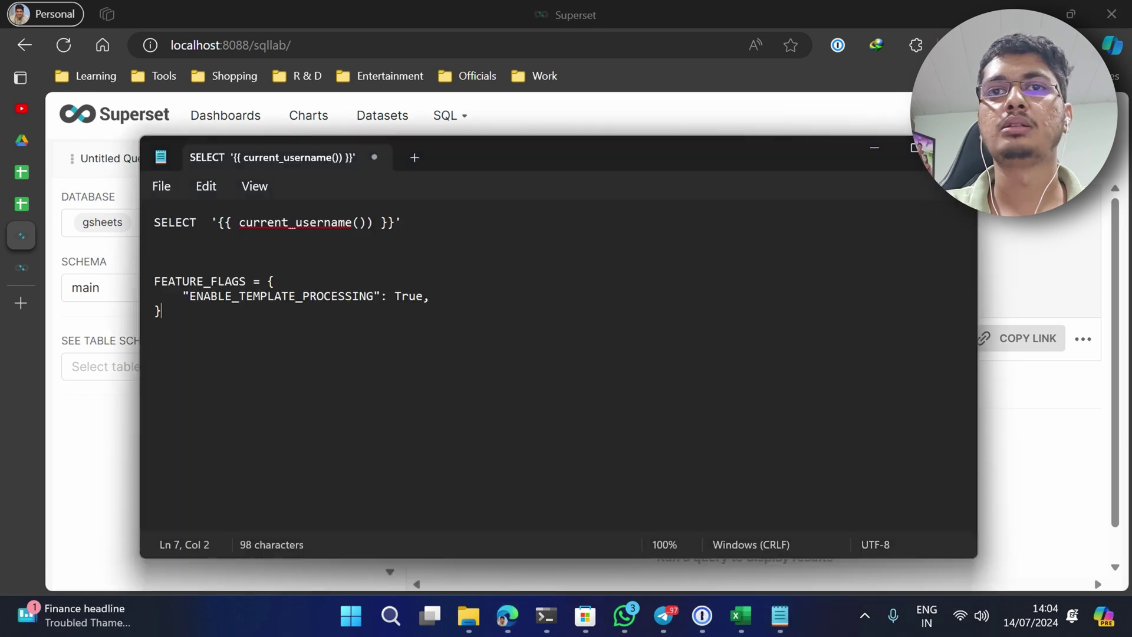
drag(458, 234, 2, 231)
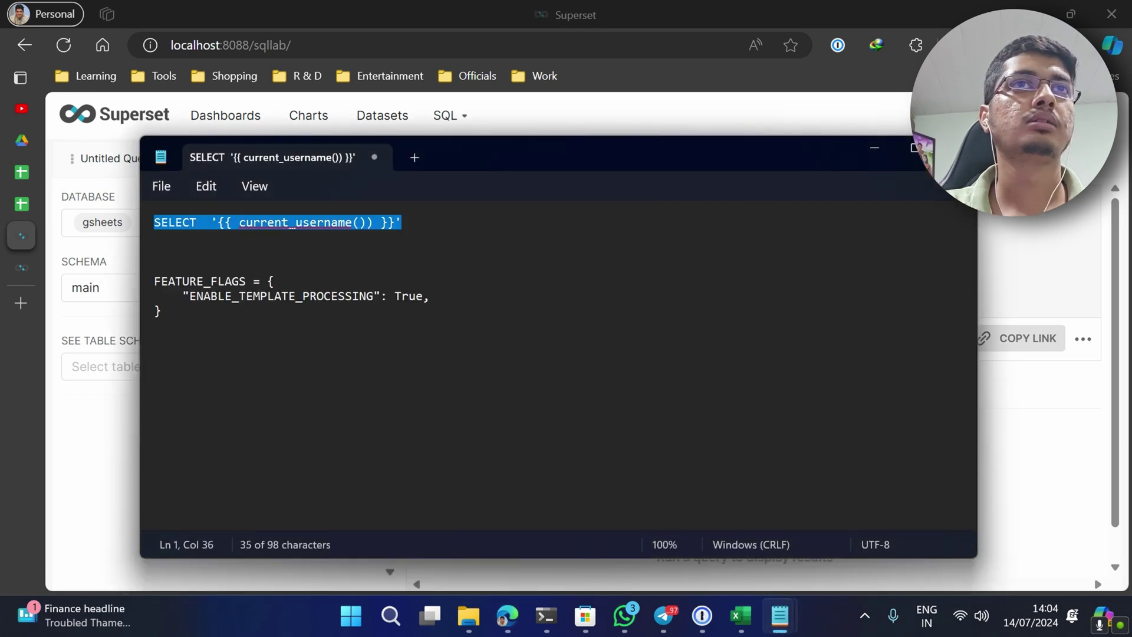
key(ctrl+c)
key(alt+Tab)
key(ctrl+a)
key(ctrl+v)
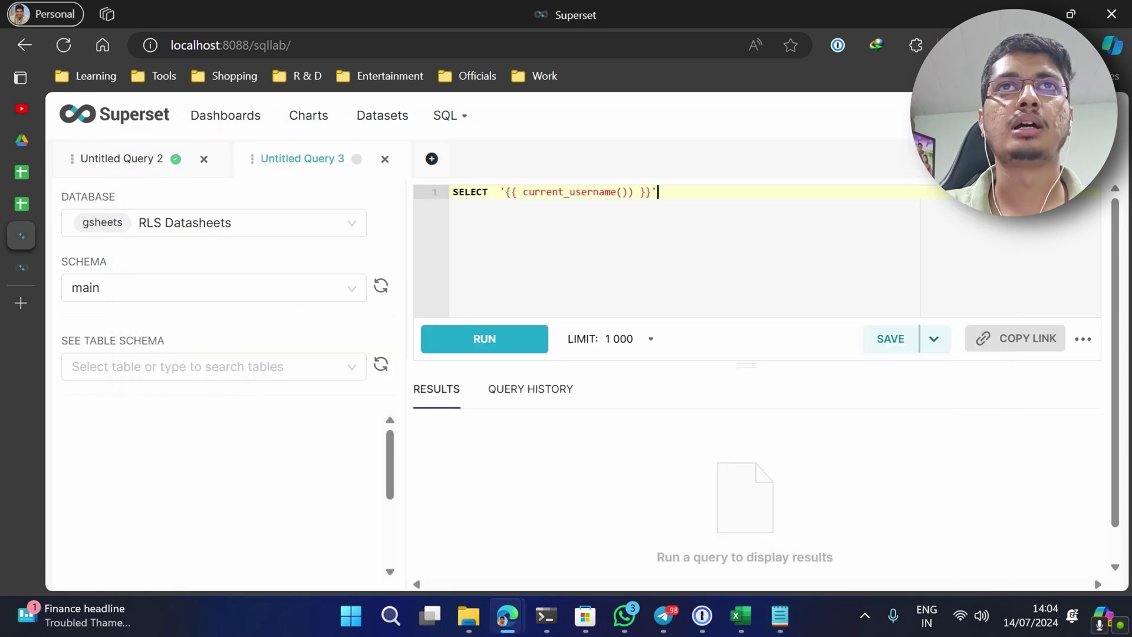
- Run it, note the unrendered template result, and select the FEATURE_FLAGS block in Notepad
click(470, 345)
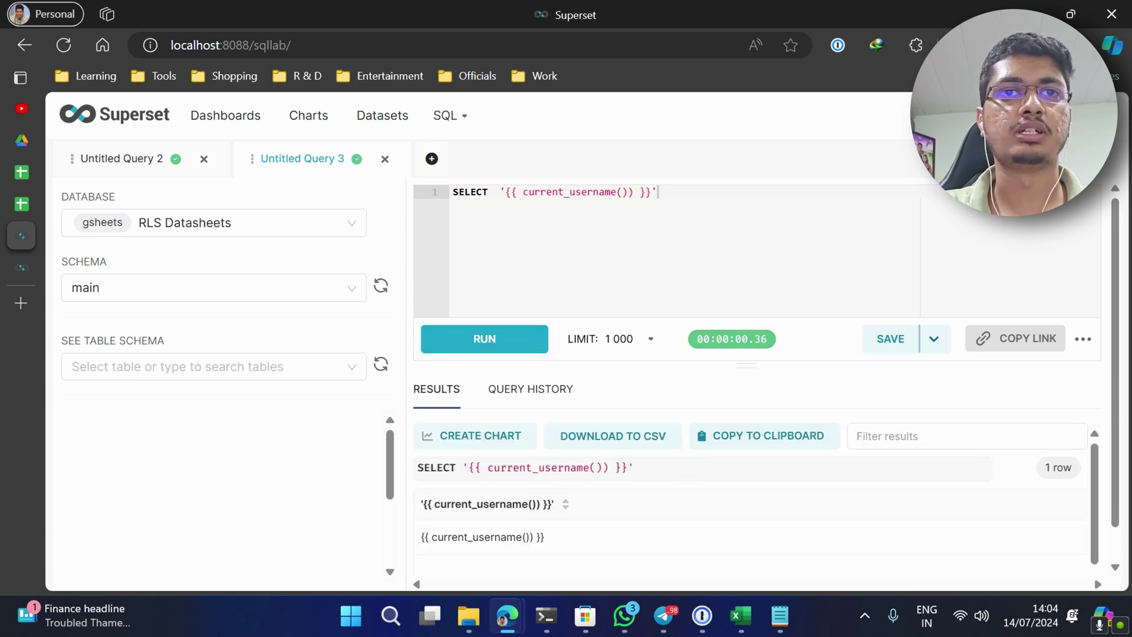
drag(419, 540, 563, 548)
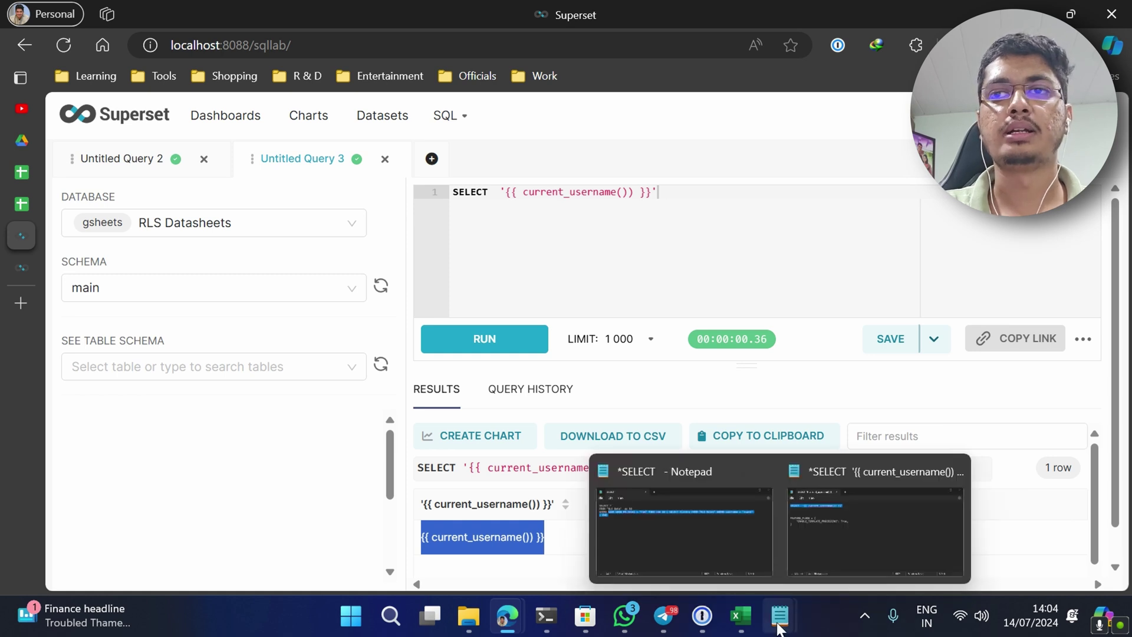
click(809, 551)
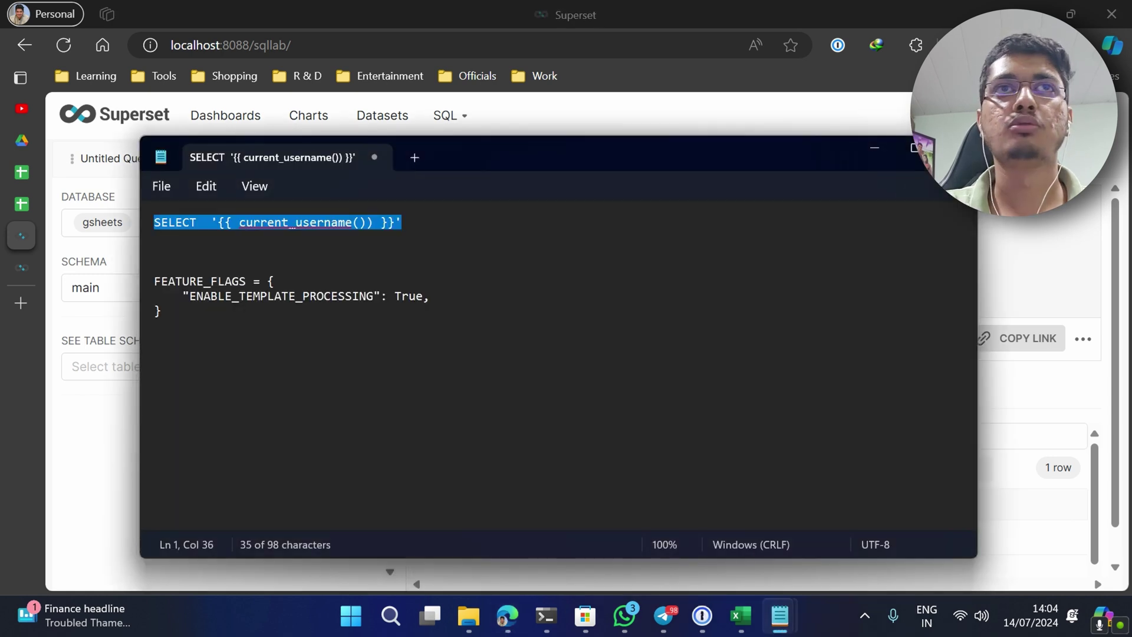
drag(155, 280, 162, 312)
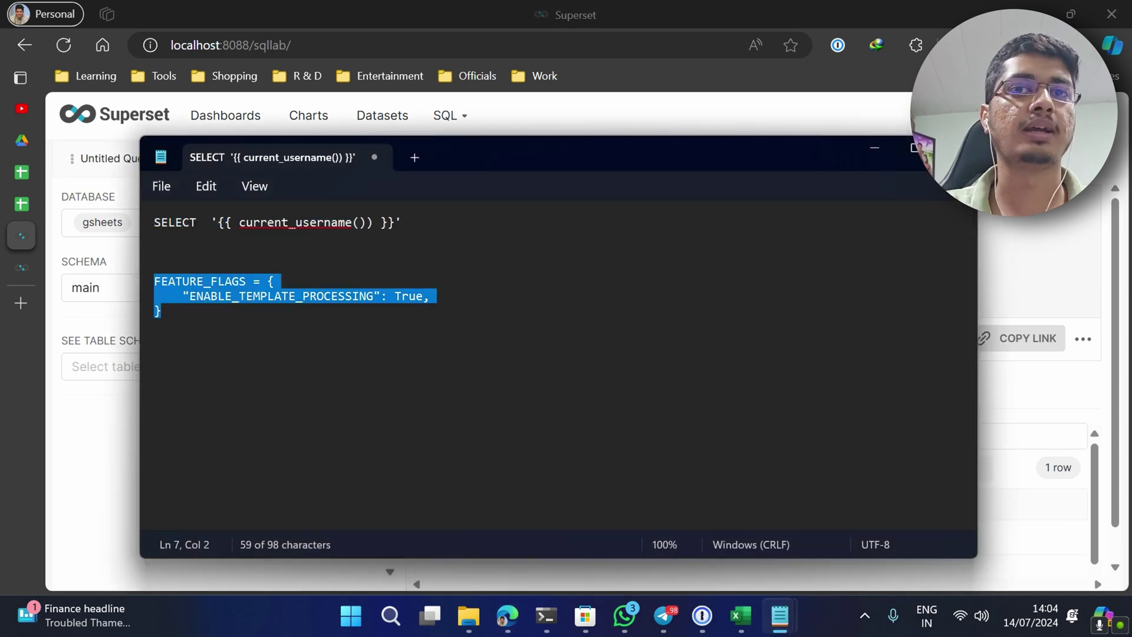
- Stop Superset and open superset_config.py in nano, adding a blank line below the database connection
click(546, 616)
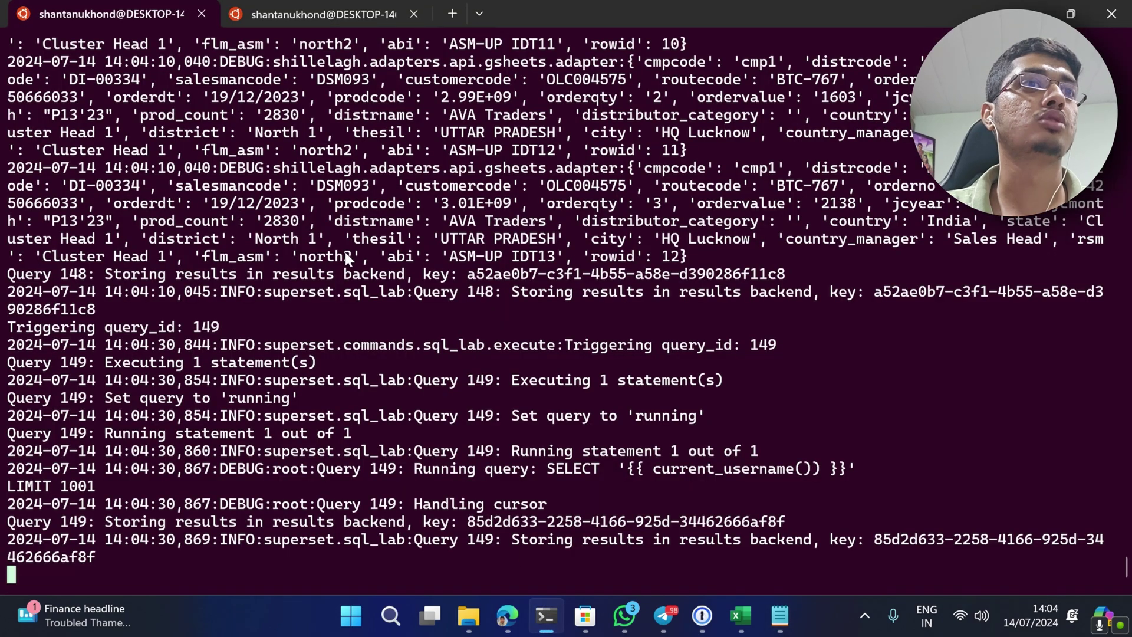
key(ctrl+c)
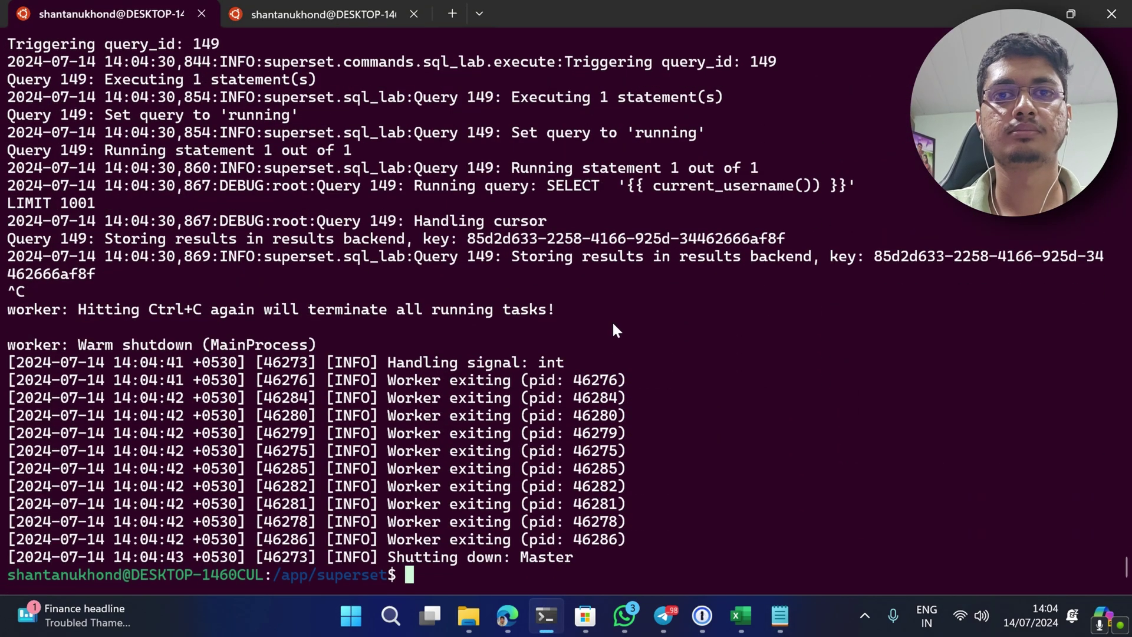
text(nano s)
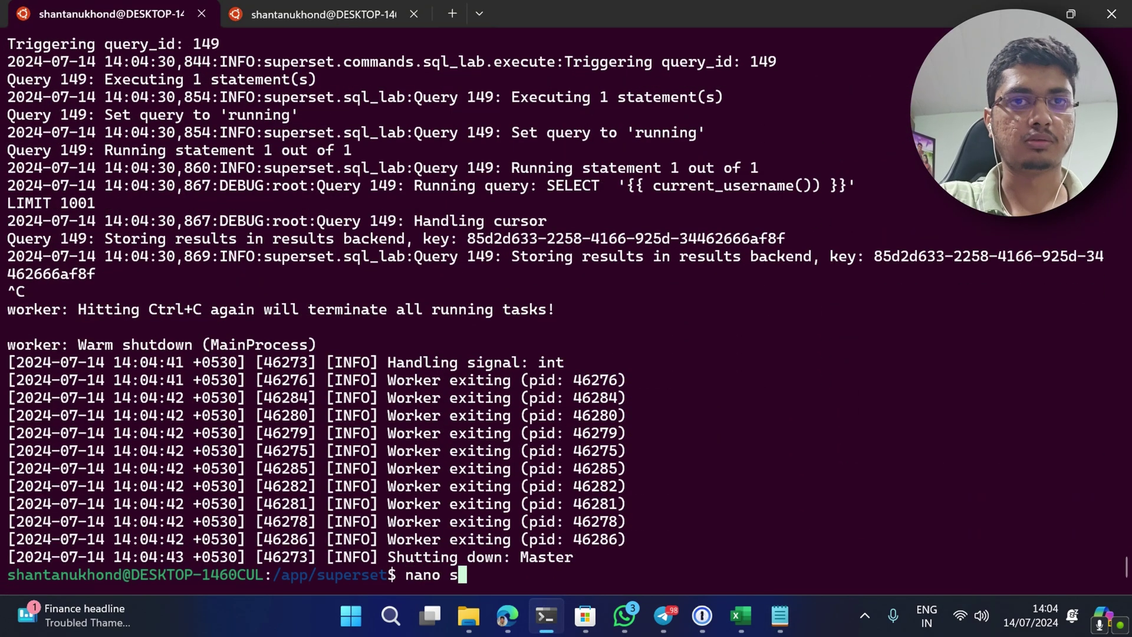
text(uperset_config)
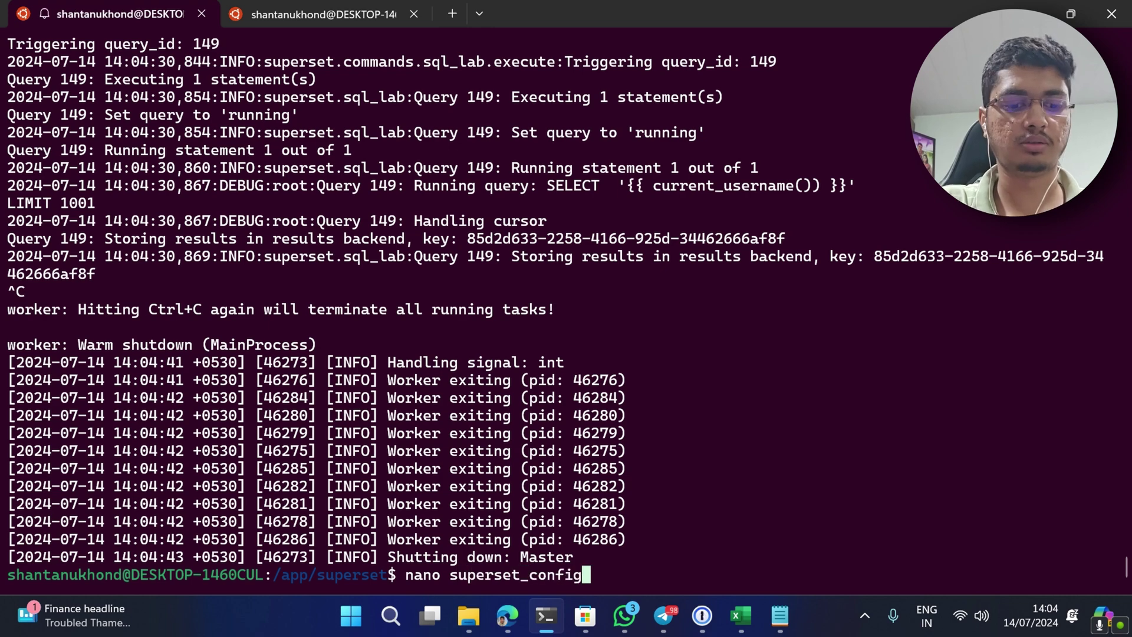
text(.py)
key(Return)
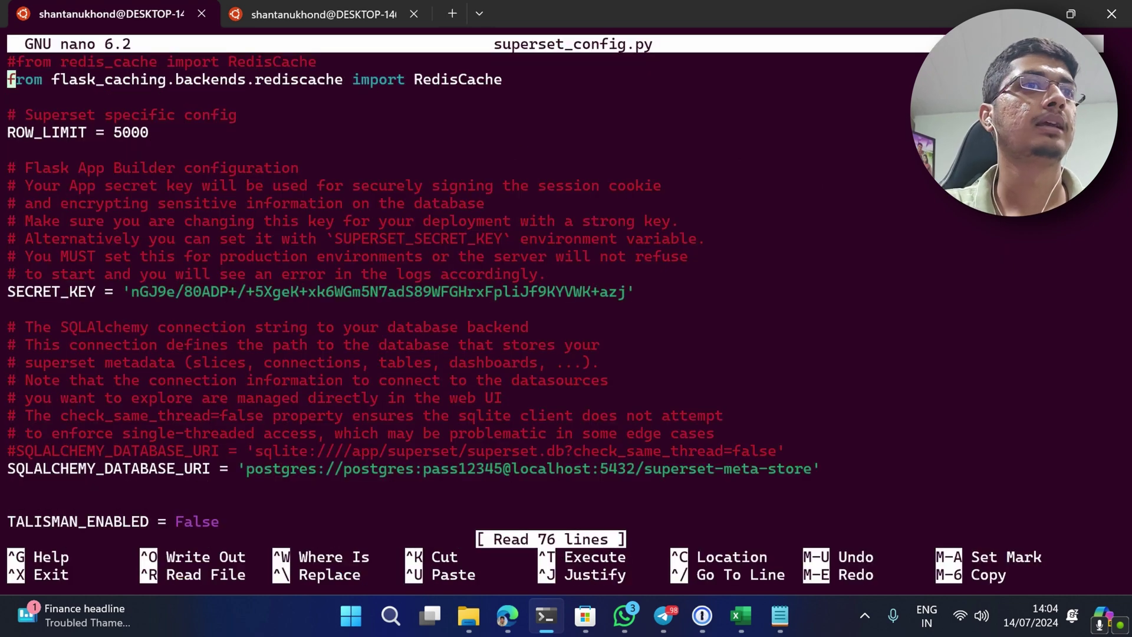
key(Down)
key(Down)
key(Down)
key(Down)
key(Down)
key(Down)
key(Down)
key(Down)
key(Down)
key(Down)
key(Down)
key(Down)
key(Down)
key(Down)
key(Down)
key(Down)
key(Down)
key(Down)
key(Down)
key(Down)
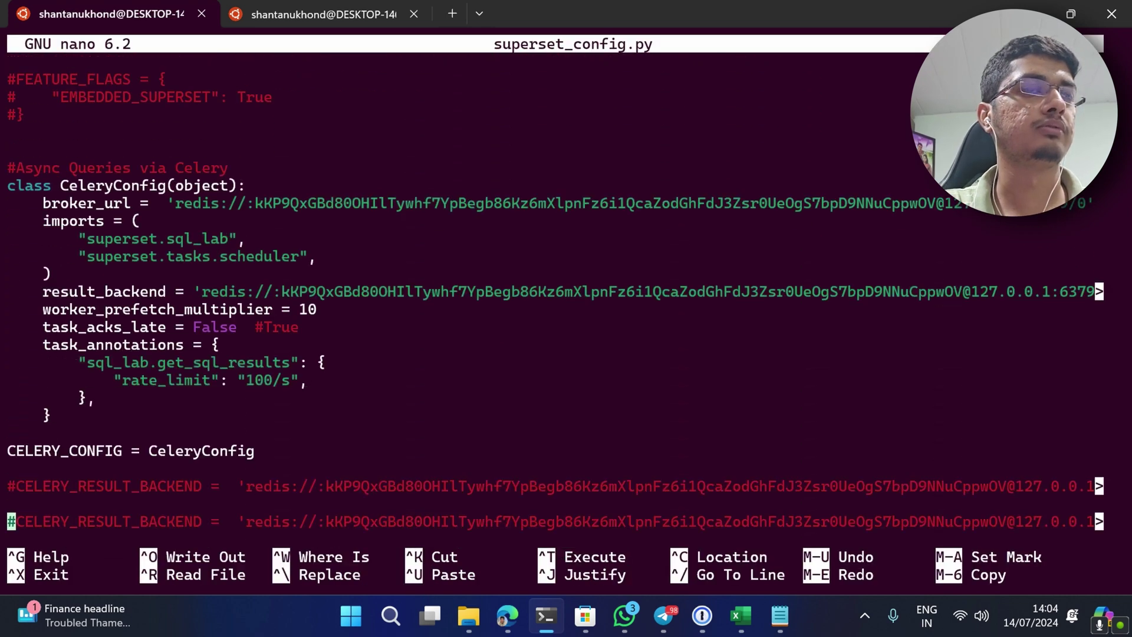
key(Down)
key(Down)
key(Down)
key(Down)
key(Down)
key(Down)
key(Down)
key(Down)
key(Down)
key(Down)
key(Down)
key(Down)
key(Down)
key(Up)
key(Up)
key(Up)
key(Up)
key(Up)
key(Up)
key(Up)
key(Up)
key(Up)
key(Up)
key(Up)
key(Up)
key(Up)
key(Up)
key(Up)
key(Up)
key(Up)
key(Up)
key(Up)
key(Up)
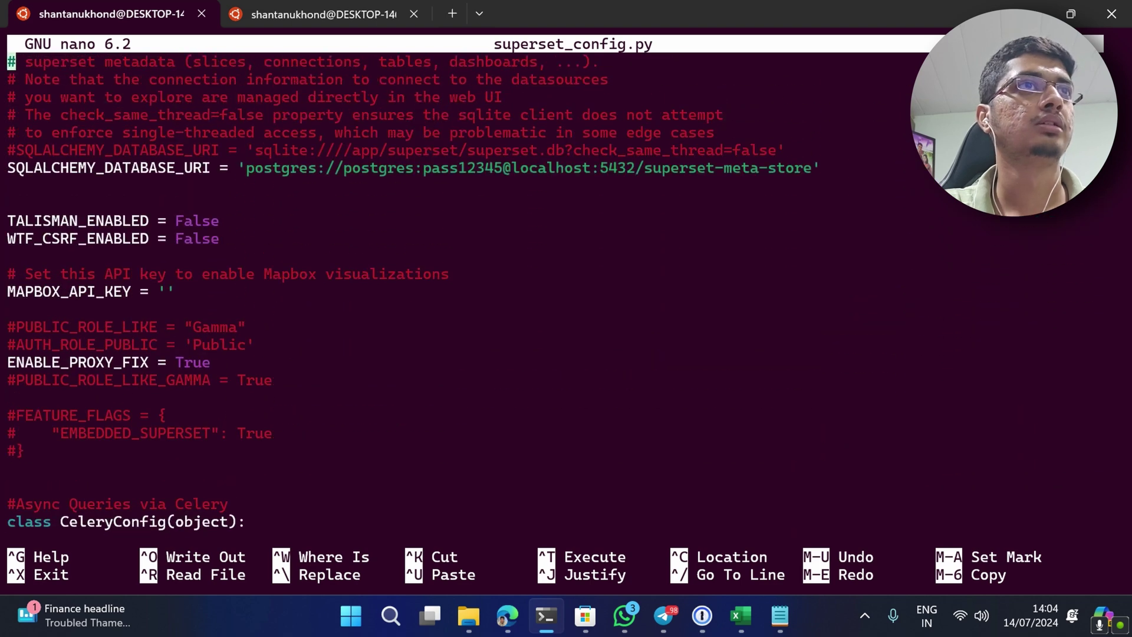
key(Down)
key(Down)
key(Down)
key(Down)
key(Down)
key(Down)
key(Return)
- Paste FEATURE_FLAGS = {"ENABLE_TEMPLATE_PROCESSING": True} into the config, save and exit nano
key(alt+Tab)
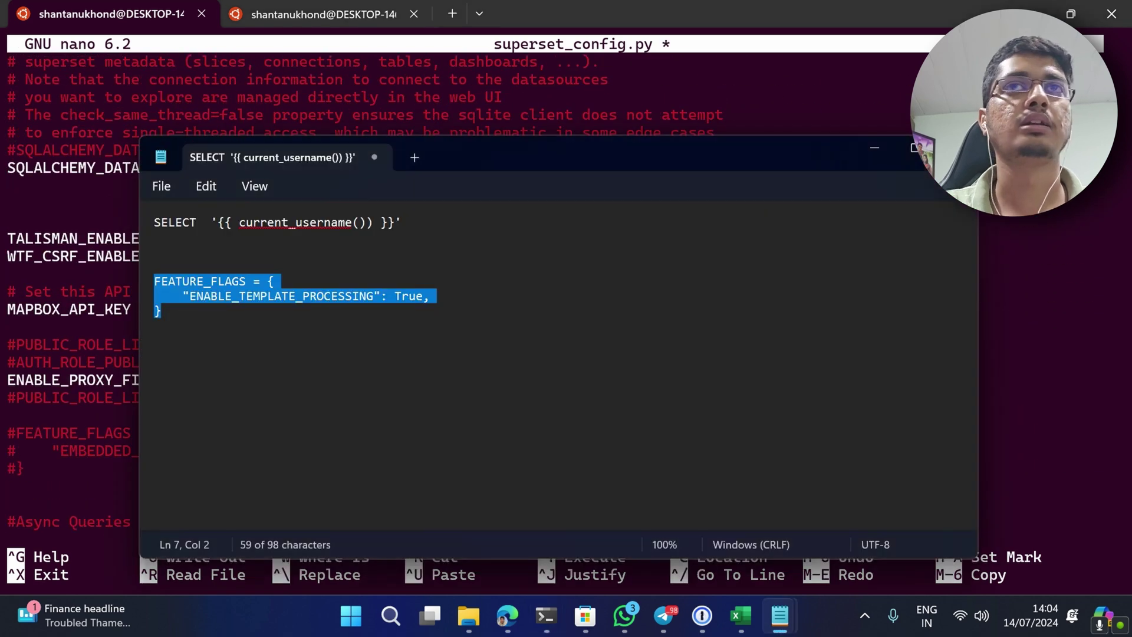
key(alt+Tab)
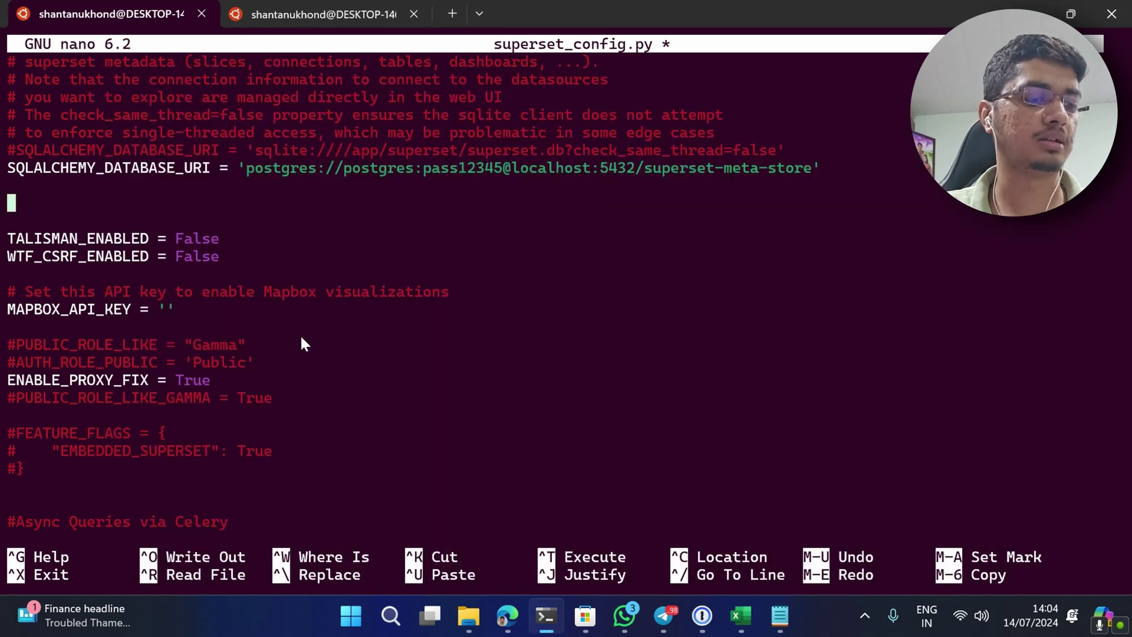
key(ctrl+v)
key(ctrl+s)
key(ctrl+x)
- Restart Superset with ./run_superset.sh
text(./run_)
key(Tab)
key(Return)
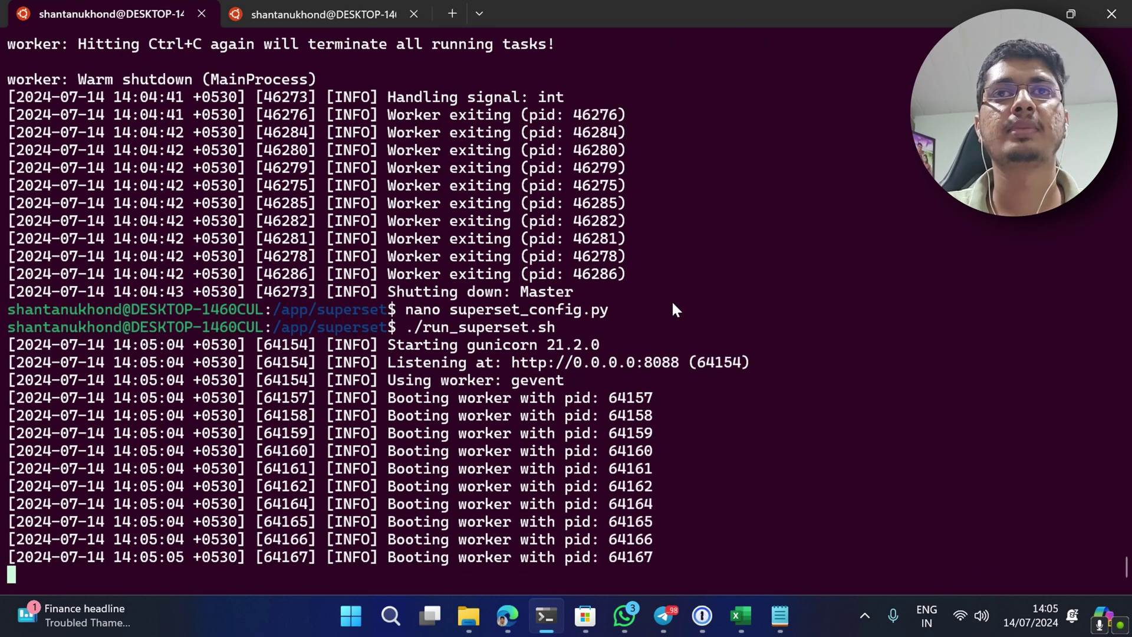
key(alt+Tab)
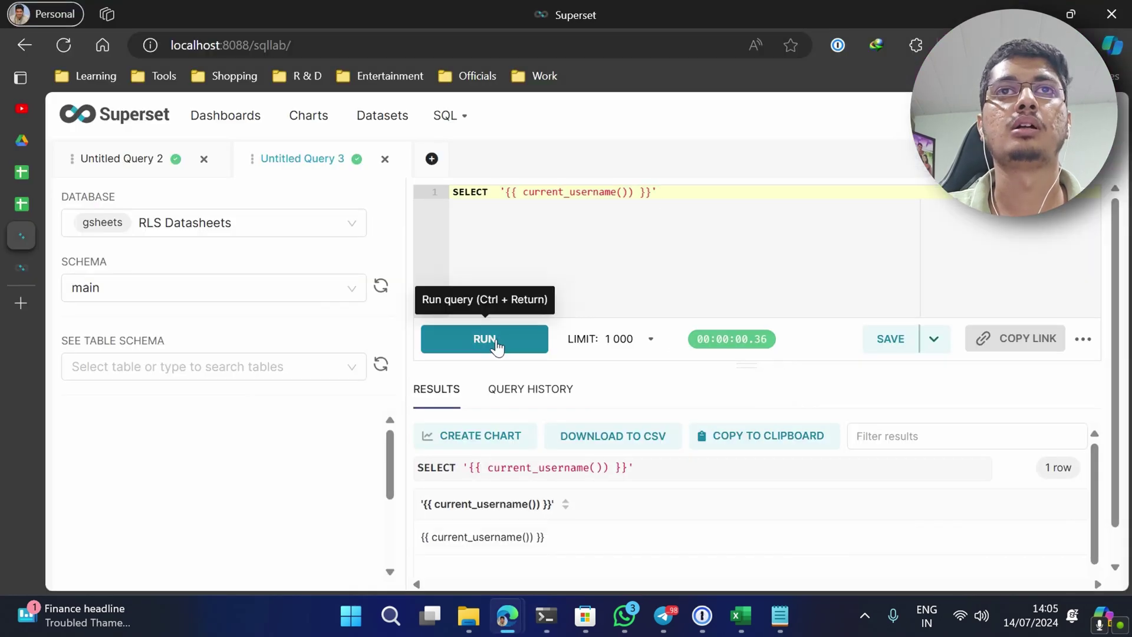
- Rerun SELECT '{{ current_username() }}' so it renders and returns admin
key(ctrl+a)
key(ctrl+Return)
click(608, 228)
key(ctrl+Return)
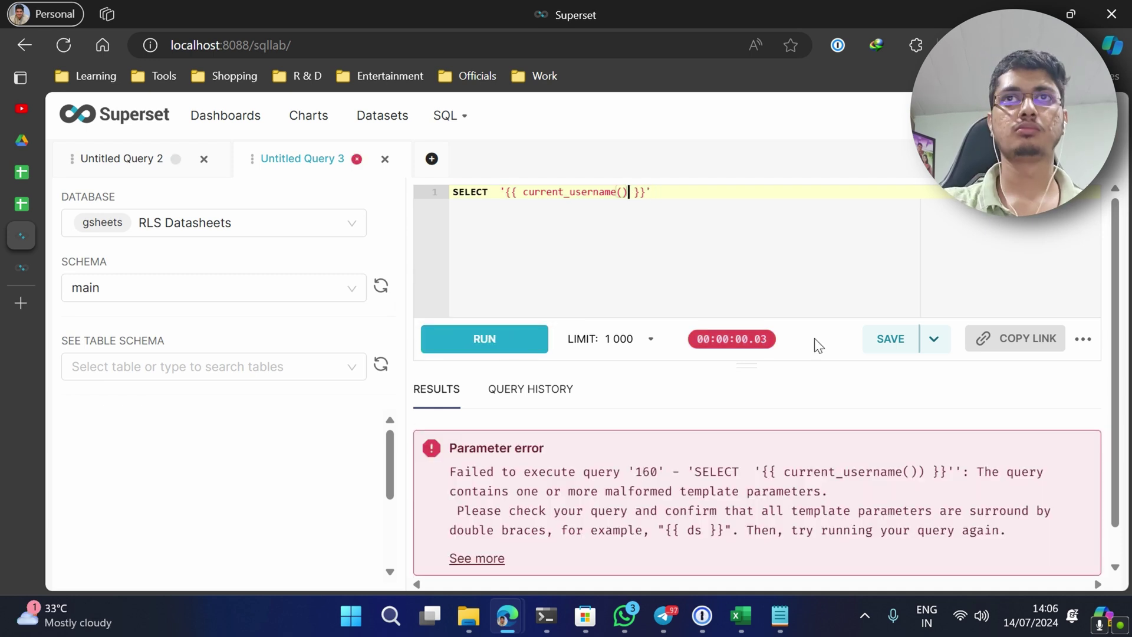
click(500, 345)
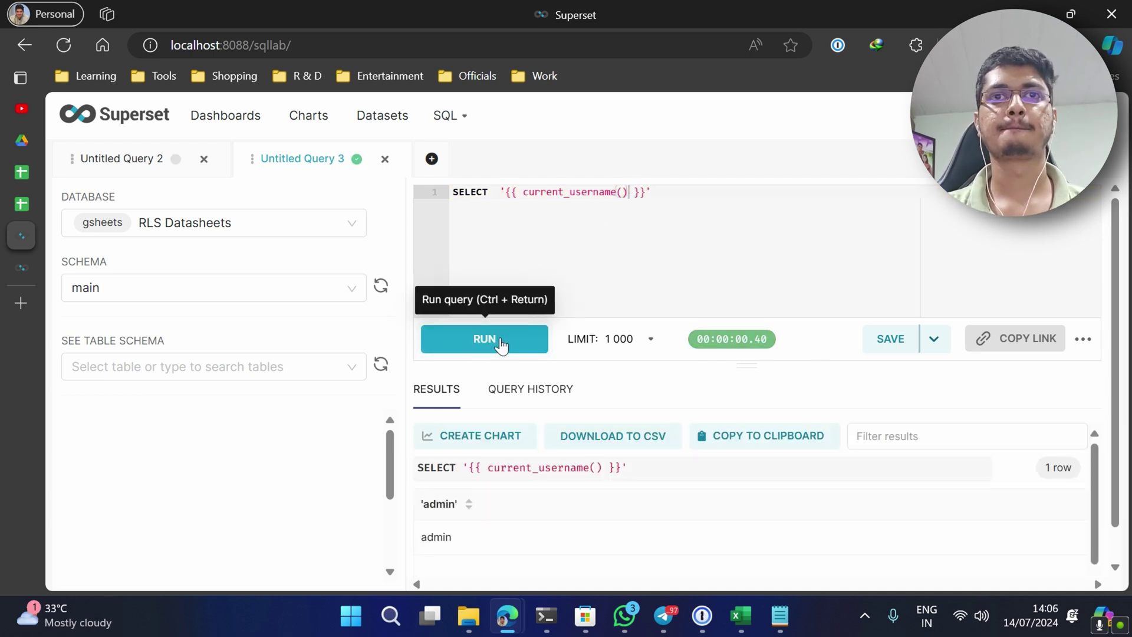
scroll(611, 532, down, 1)
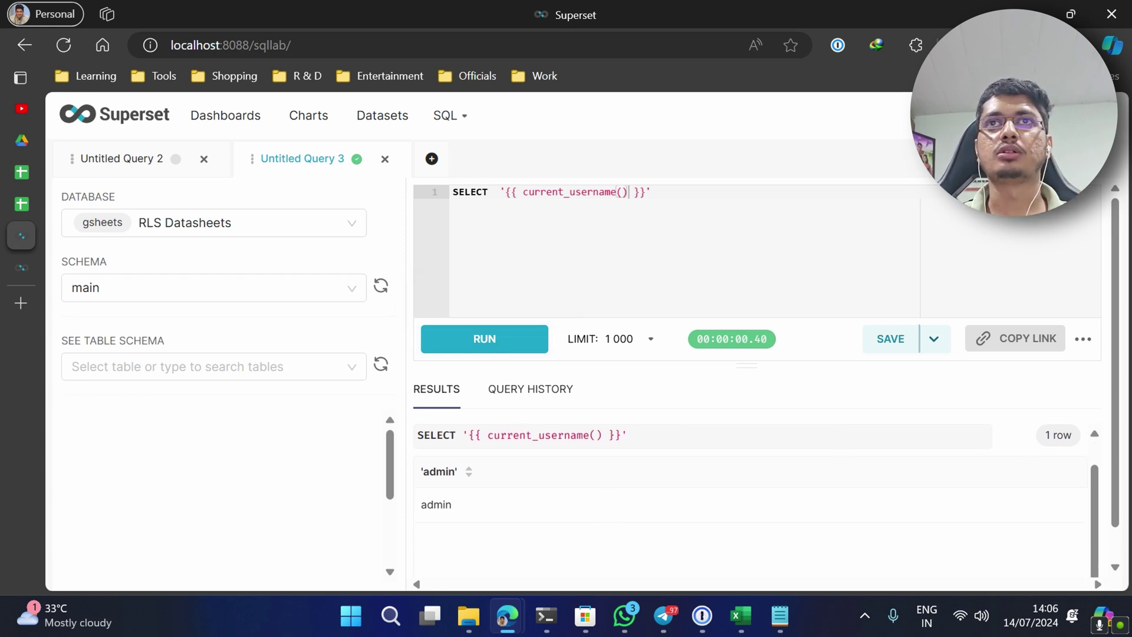
- Select the current_username() expression and the whole test query line
drag(622, 191, 529, 191)
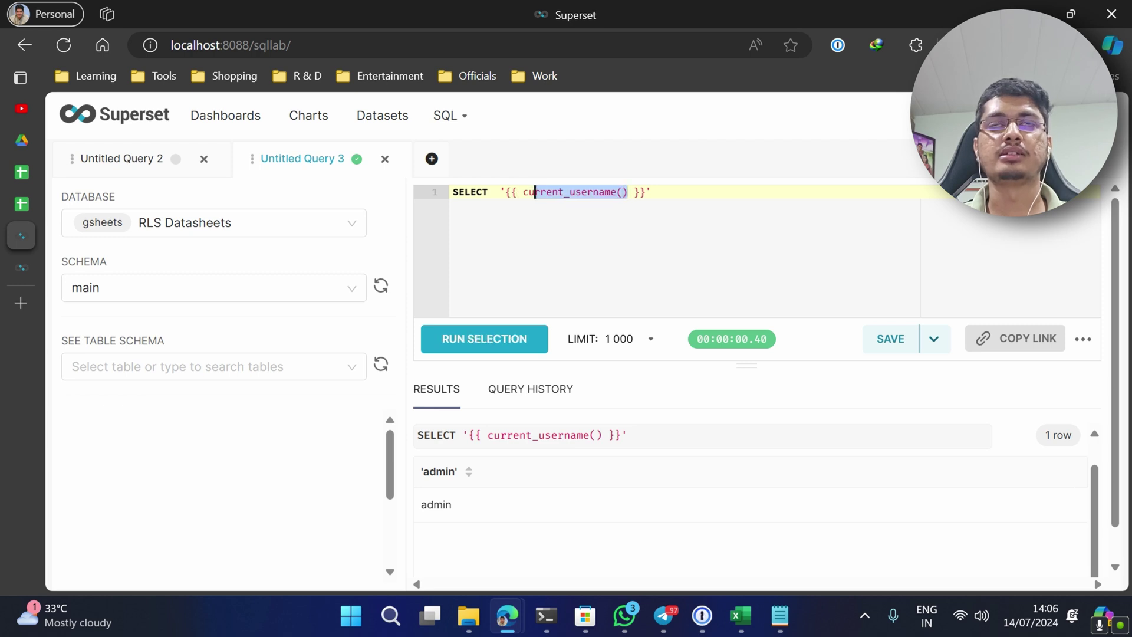
drag(651, 191, 389, 205)
click(651, 191)
key(ctrl+a)
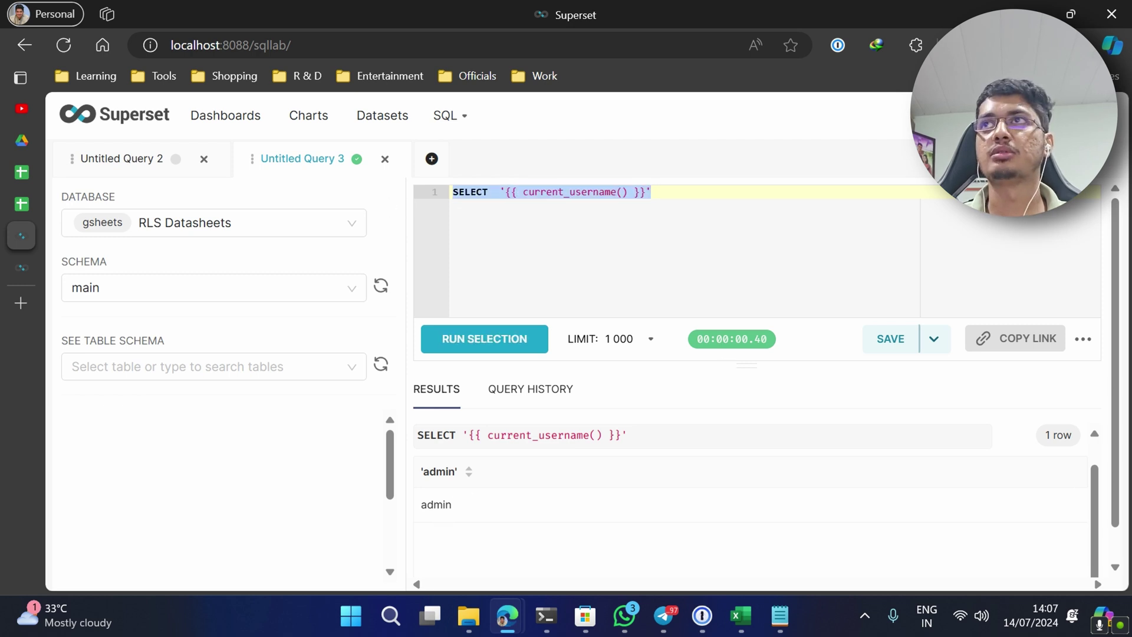
mouse_move(1085, 115)
scroll(993, 413, down, 2)
- Check the logged-in user's profile in a new browser tab, then close it
right_click(986, 416)
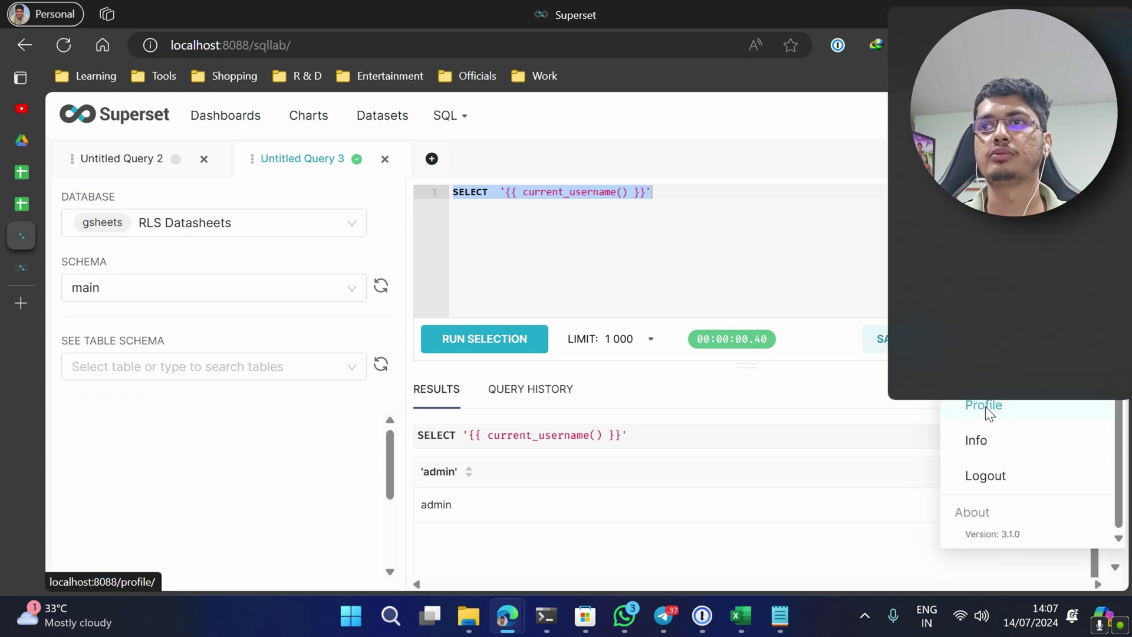
click(941, 22)
click(24, 269)
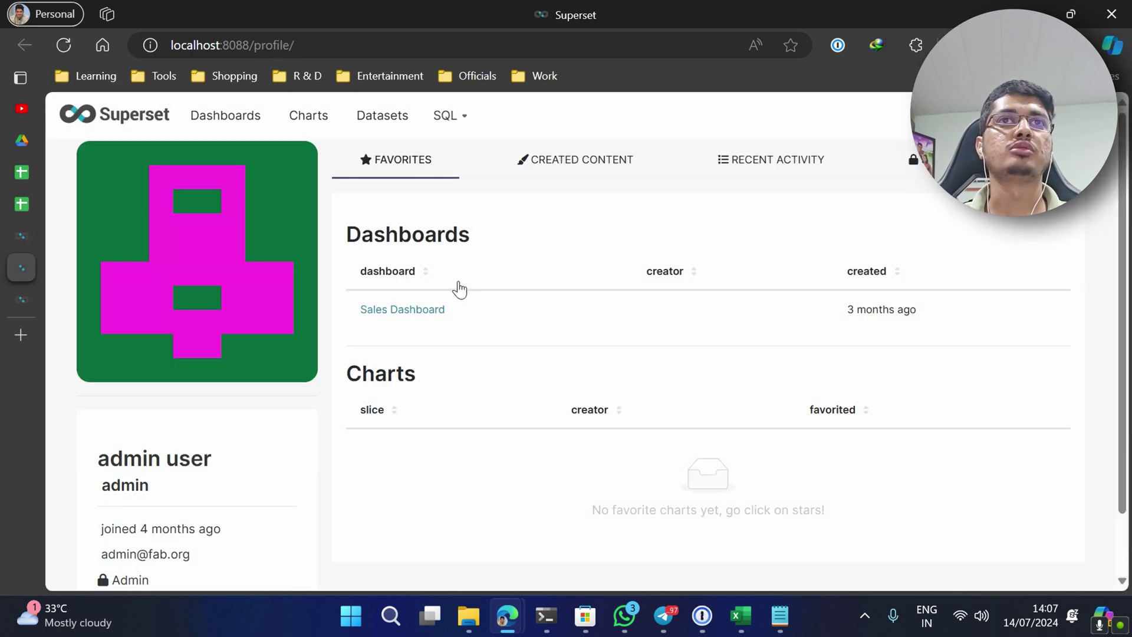
mouse_move(139, 270)
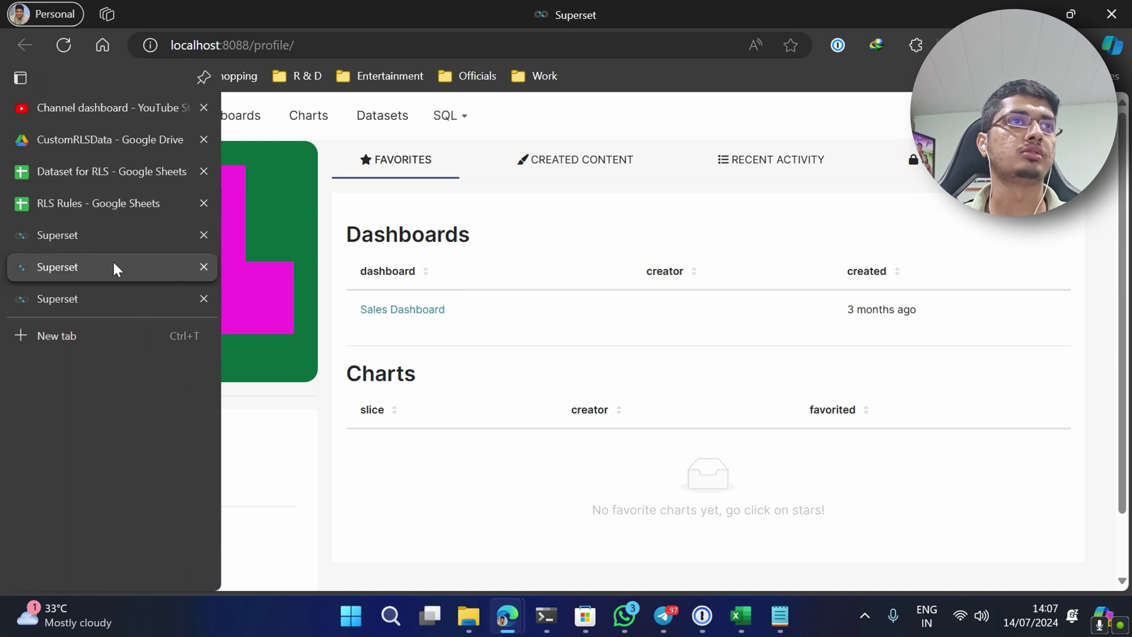
click(202, 266)
- In Untitled Query 2, replace supe2 on line 3 with '{{ current_username() }}'
click(671, 200)
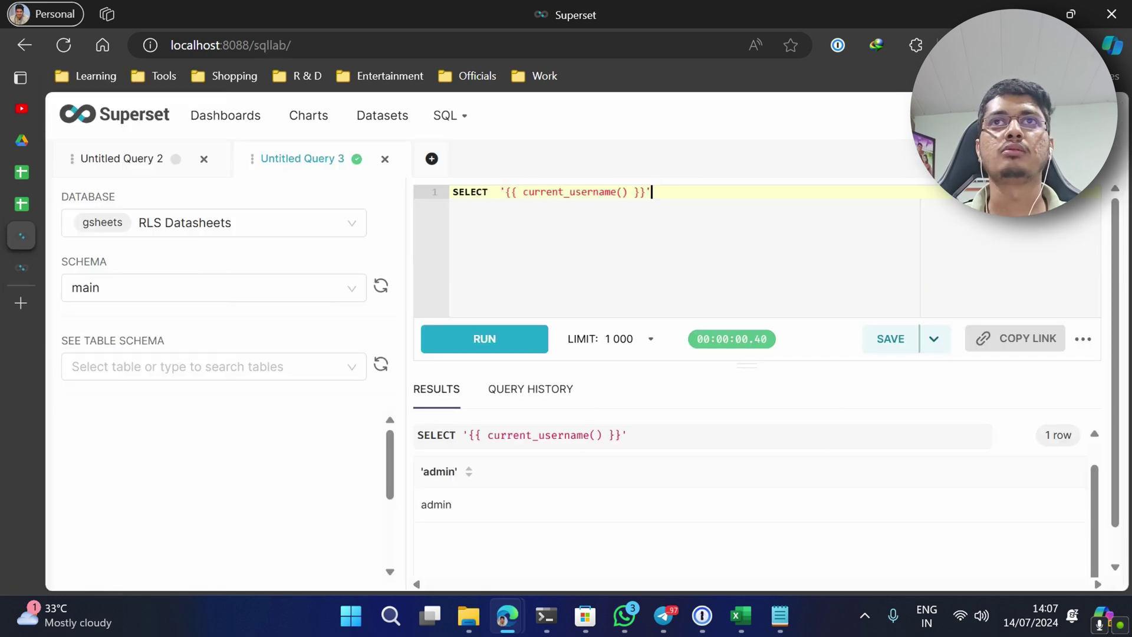
drag(647, 192, 500, 191)
click(500, 194)
click(652, 192)
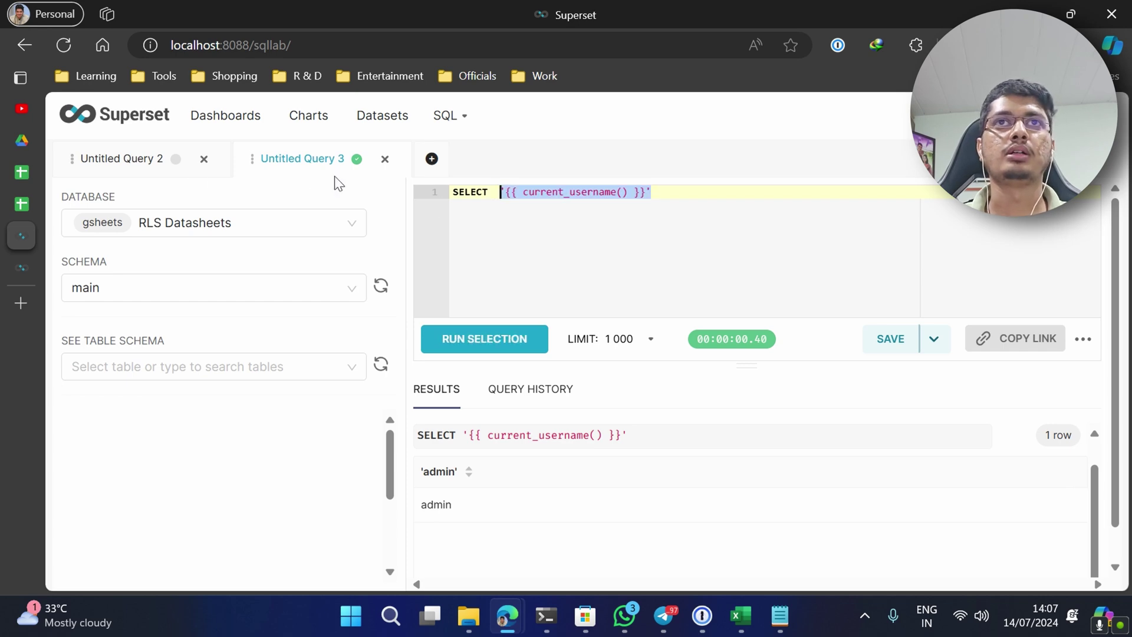
click(137, 160)
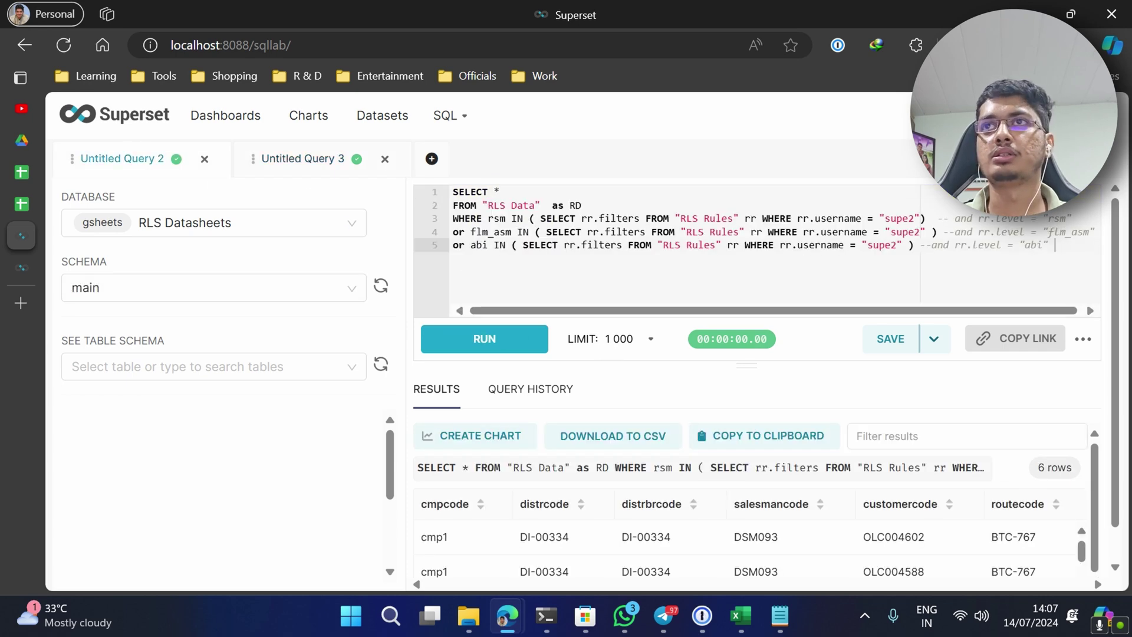
drag(880, 218, 867, 244)
key(ctrl+v)
key(ctrl+v)
key(ctrl+v)
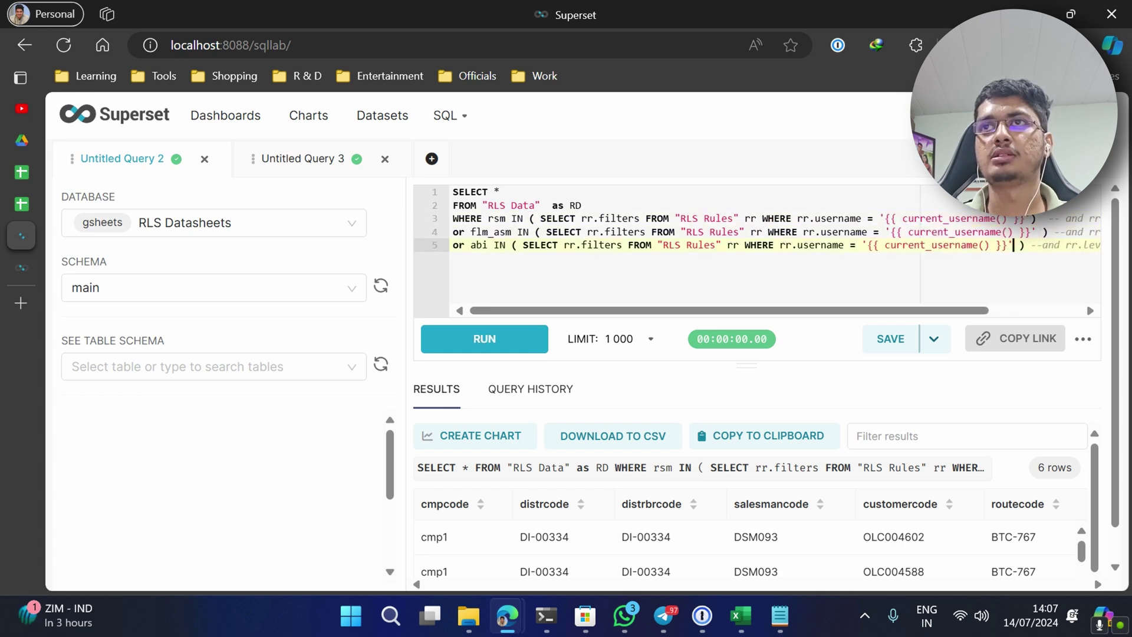
- Run the templated RLS query, which returns no data for the admin user
click(540, 346)
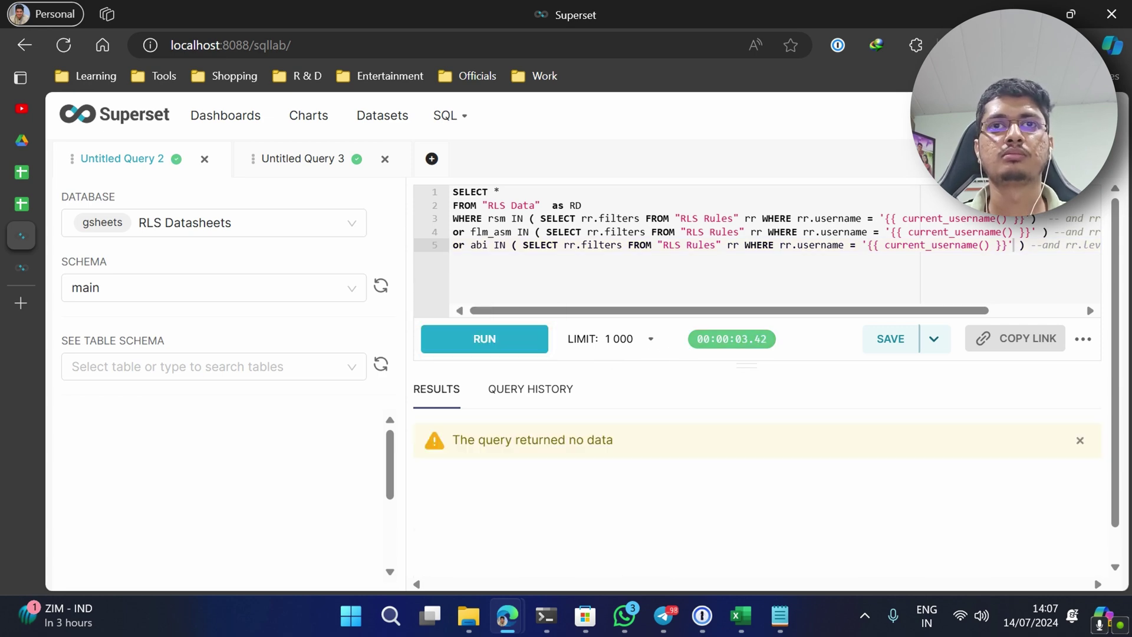
- Enter admin in A6 of RLS Rules and copy rsm and Cluster Head 1 into B6:C6
click(19, 204)
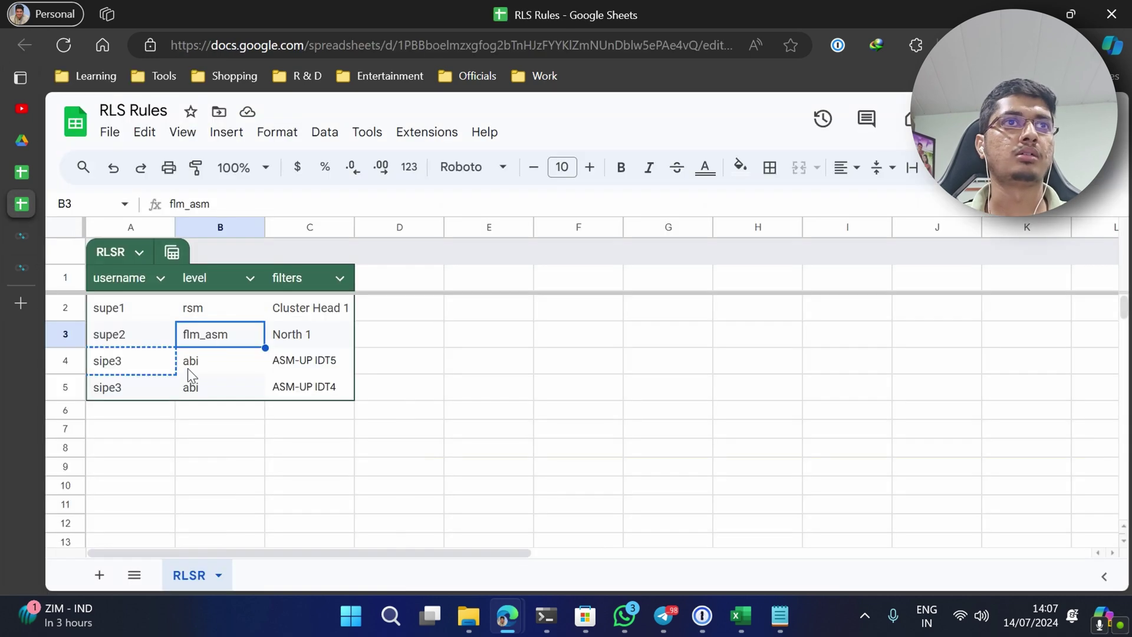
click(147, 411)
text(admi)
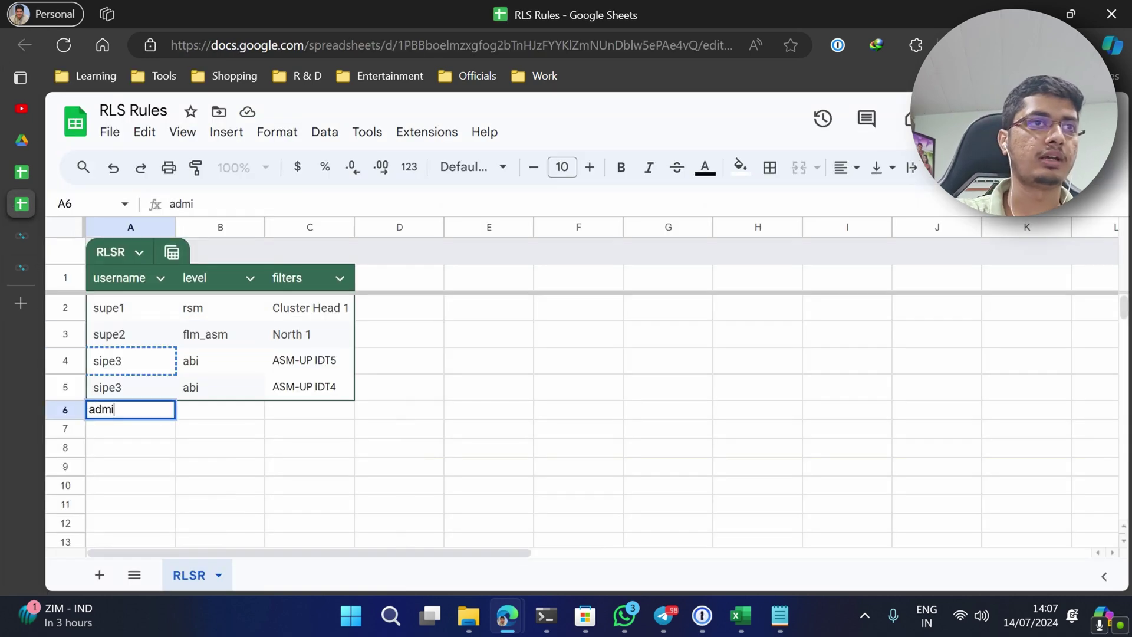
key(Tab)
key(Up)
key(Up)
key(Up)
key(Up)
key(shift+Right)
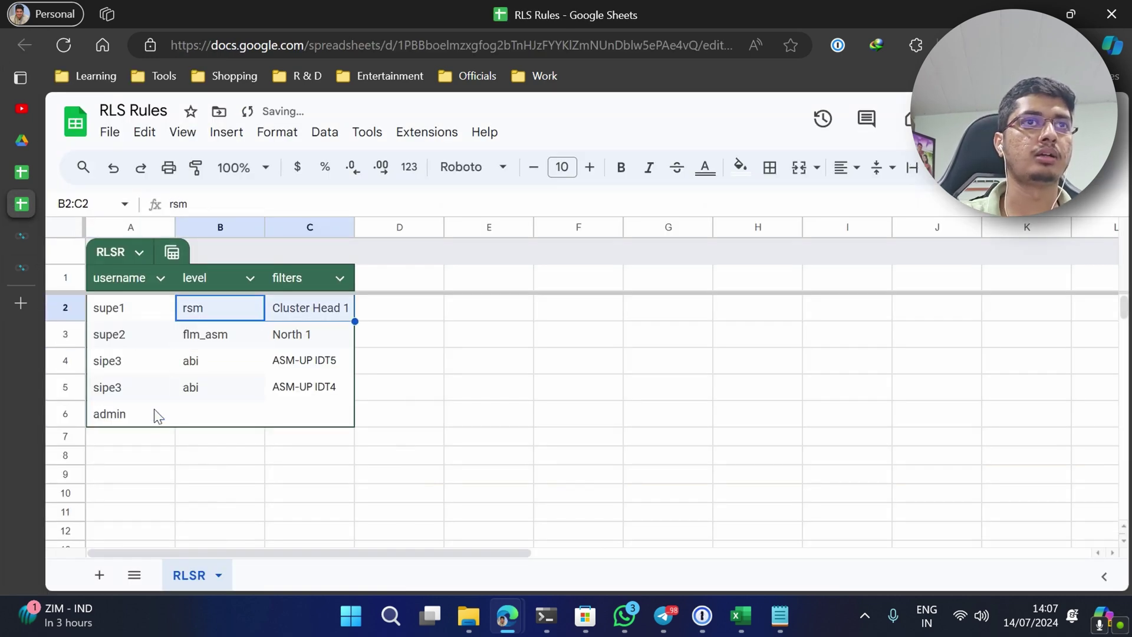
key(ctrl+c)
key(Down)
key(Down)
key(Down)
key(Down)
key(ctrl+v)
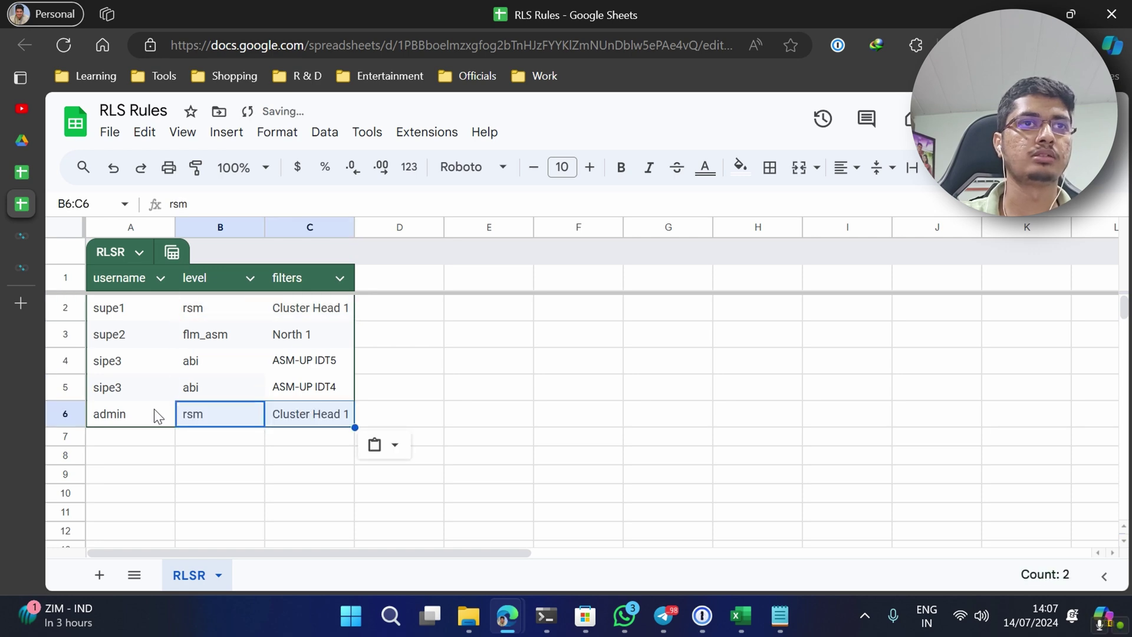
click(653, 393)
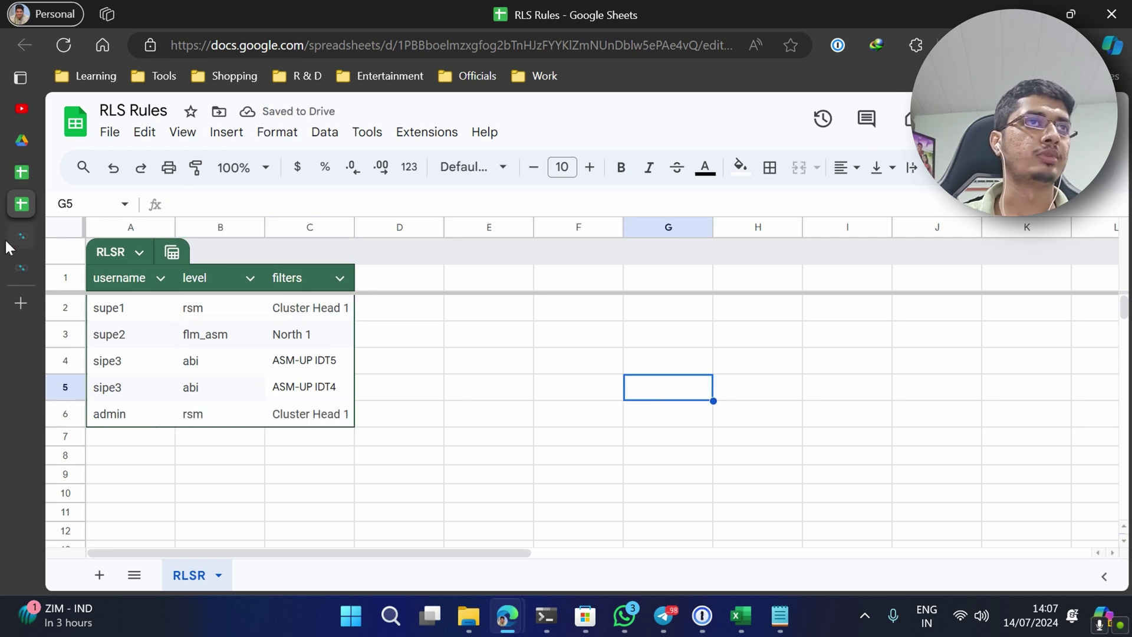
- Rerun the RLS query in SQL Lab, which now returns 13 rows for admin
mouse_move(13, 238)
click(45, 268)
click(41, 234)
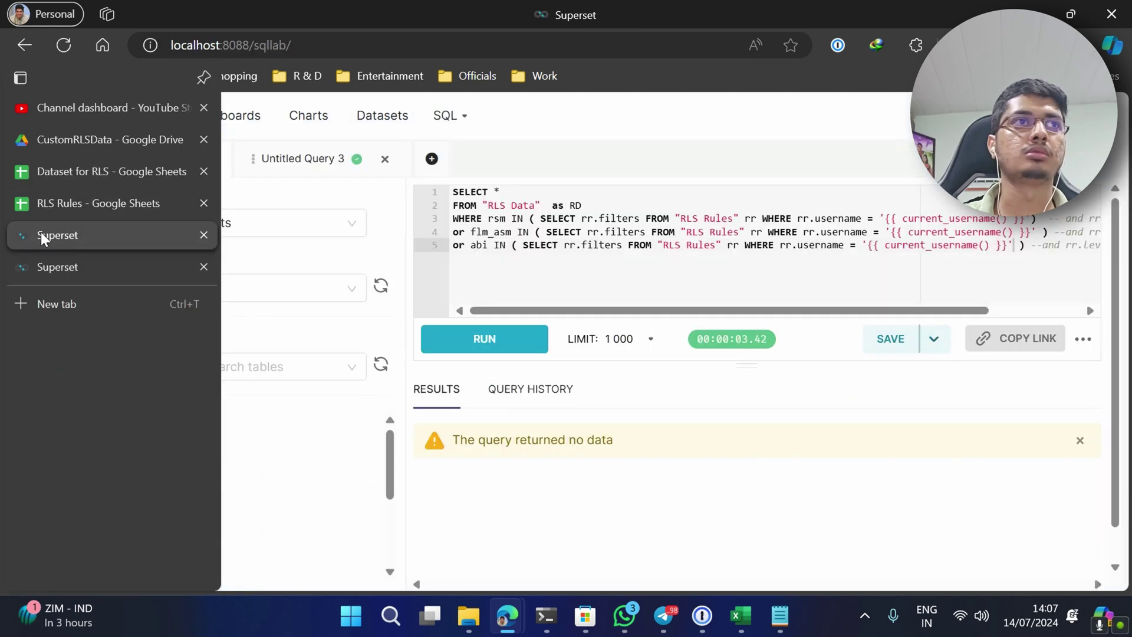
click(454, 337)
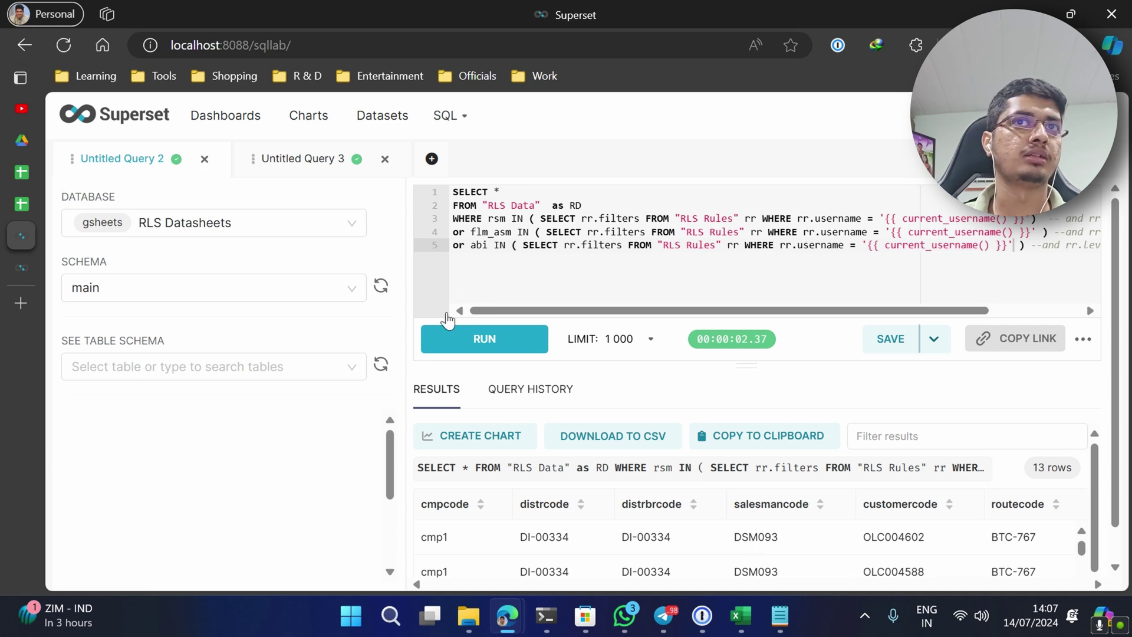
- Move to the end of the last line of the RLS query text
key(ctrl+a)
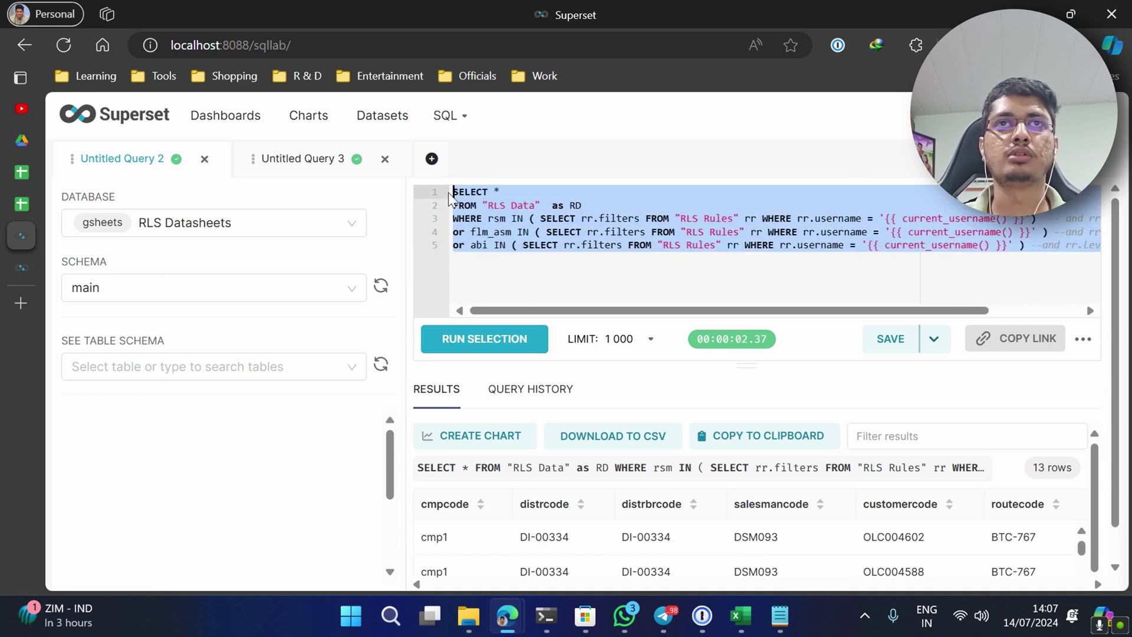
key(ctrl+End)
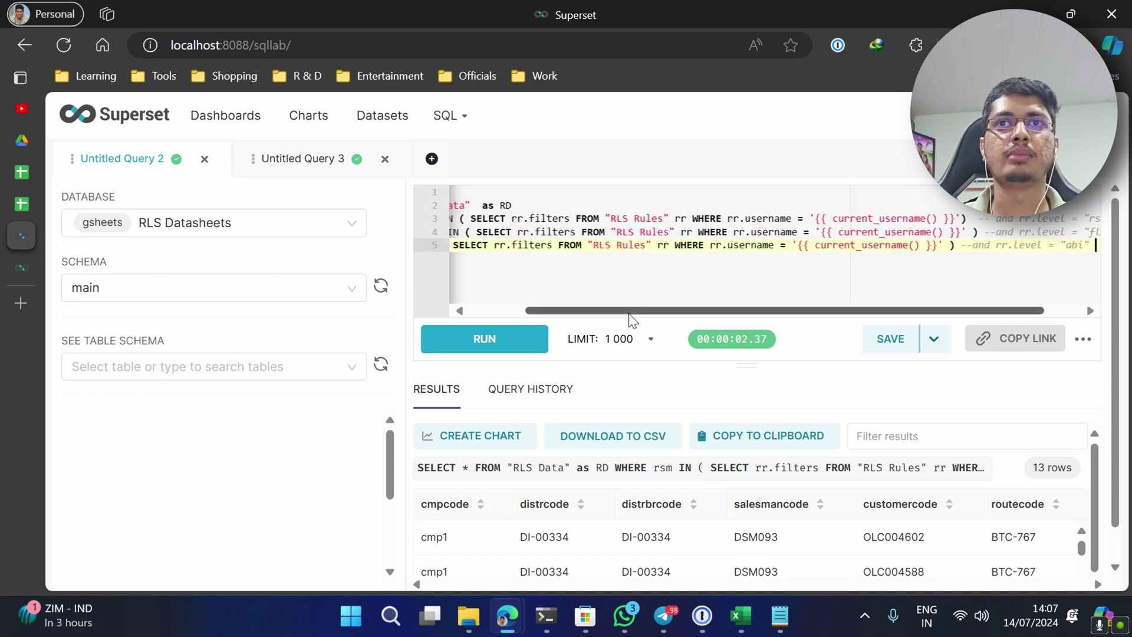
drag(629, 312, 536, 311)
key(End)
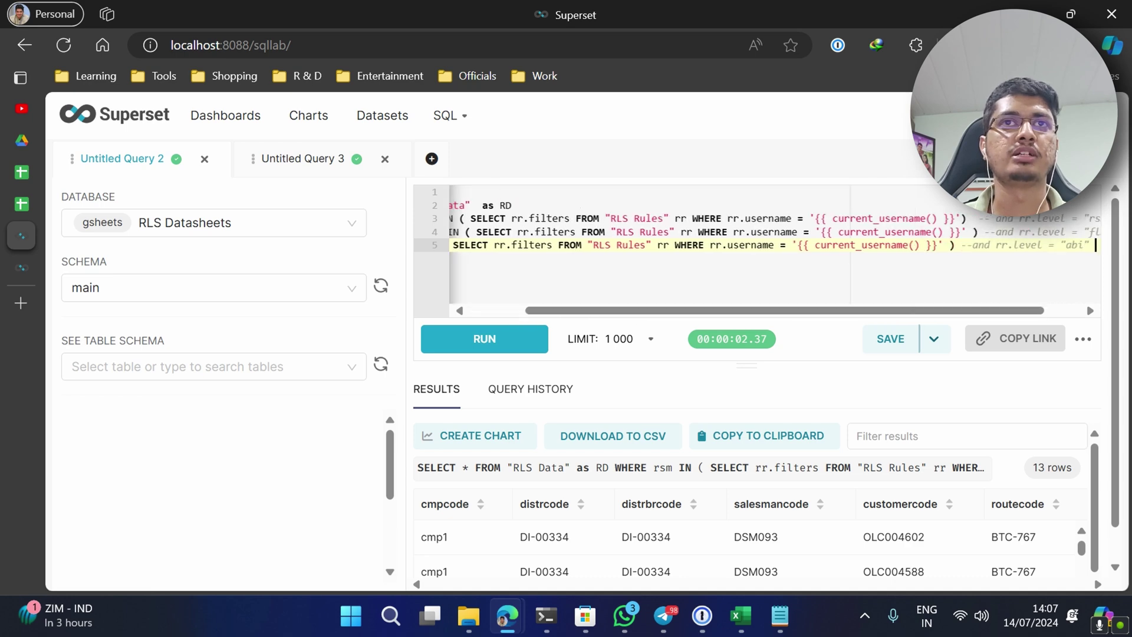
- Check the query's save options without saving, then bring up the private Superset sign-in page
click(942, 340)
click(902, 375)
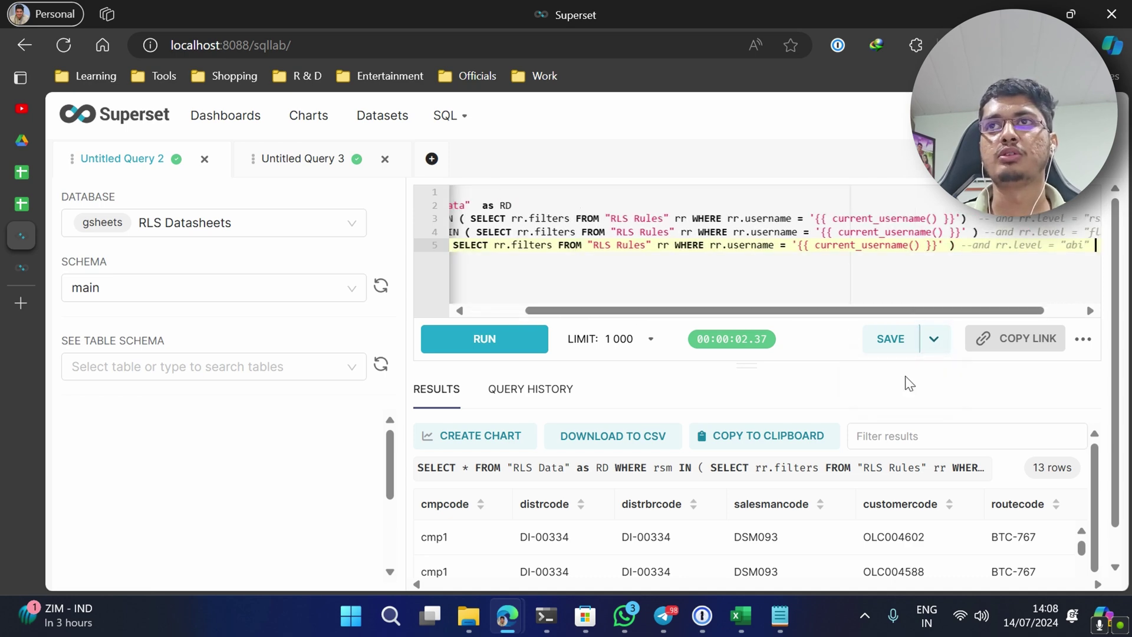
mouse_move(515, 606)
click(571, 538)
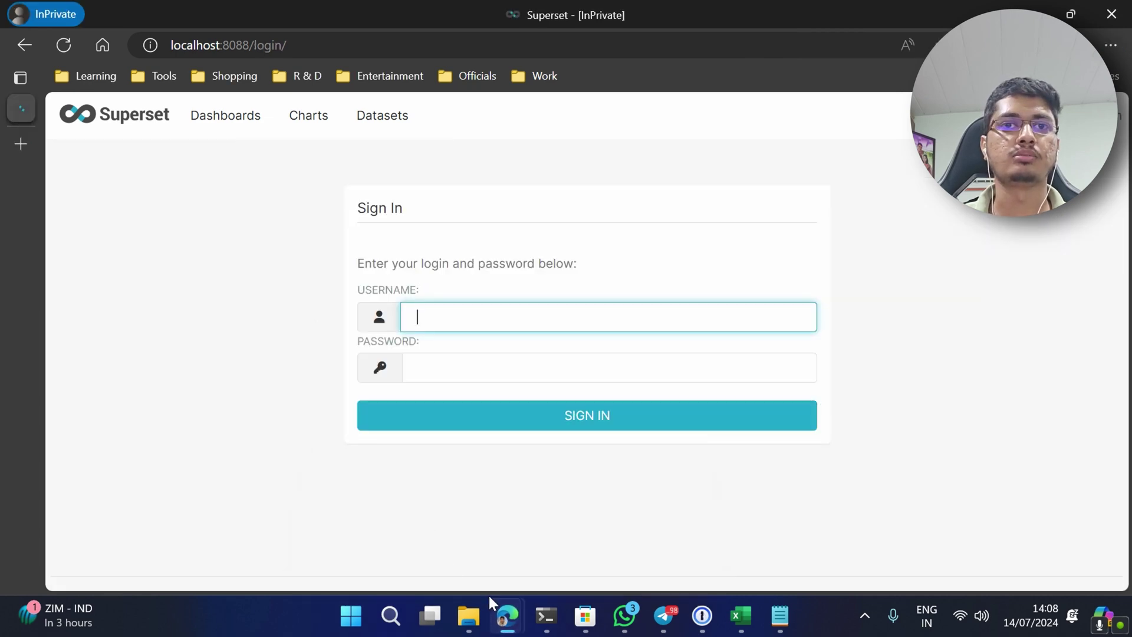
- Look up the test users in the RLS Rules sheet, then return to the sign-in window
mouse_move(504, 613)
click(434, 535)
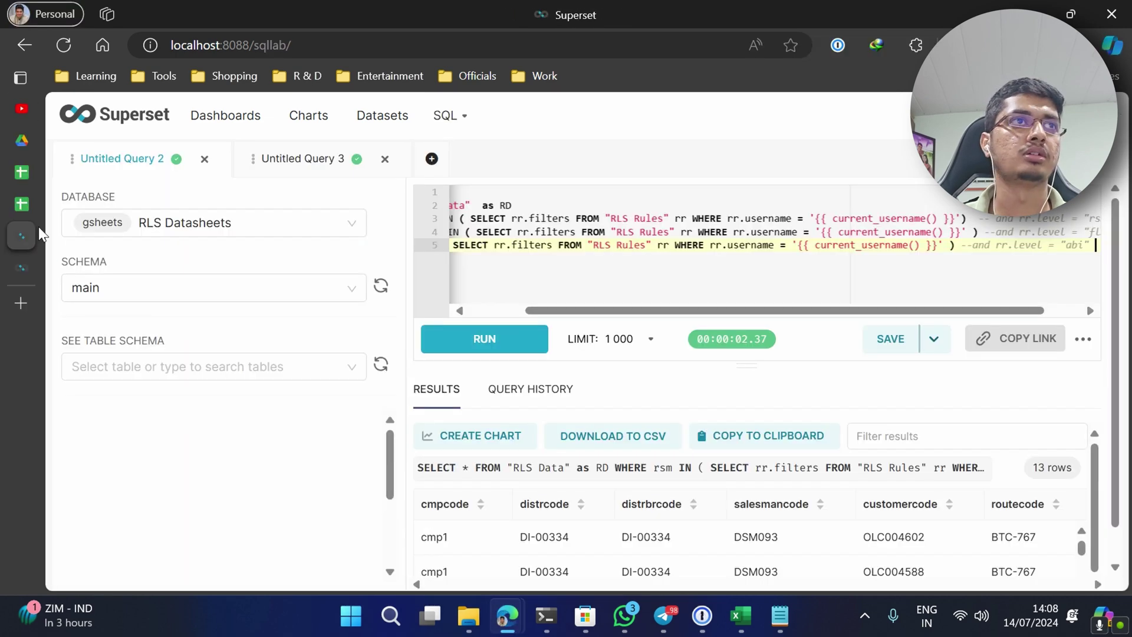
click(29, 214)
click(126, 307)
key(alt+Tab)
- Sign in to Superset as the first test user with its password
text(supe1)
key(Tab)
text(admin)
click(599, 430)
- Open RLS Example With Dynamic RLS, collapse Filters, and review the Cluster Head 1 Sales Table rows
click(170, 415)
click(244, 159)
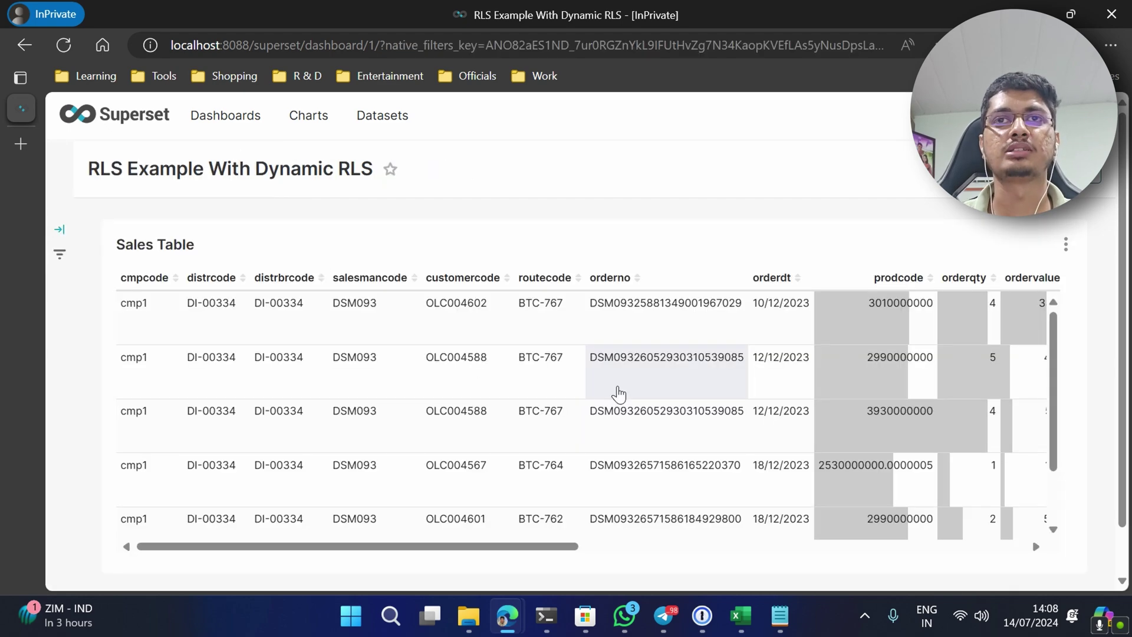
scroll(561, 460, down, 2)
drag(525, 545, 1038, 571)
scroll(946, 389, up, 2)
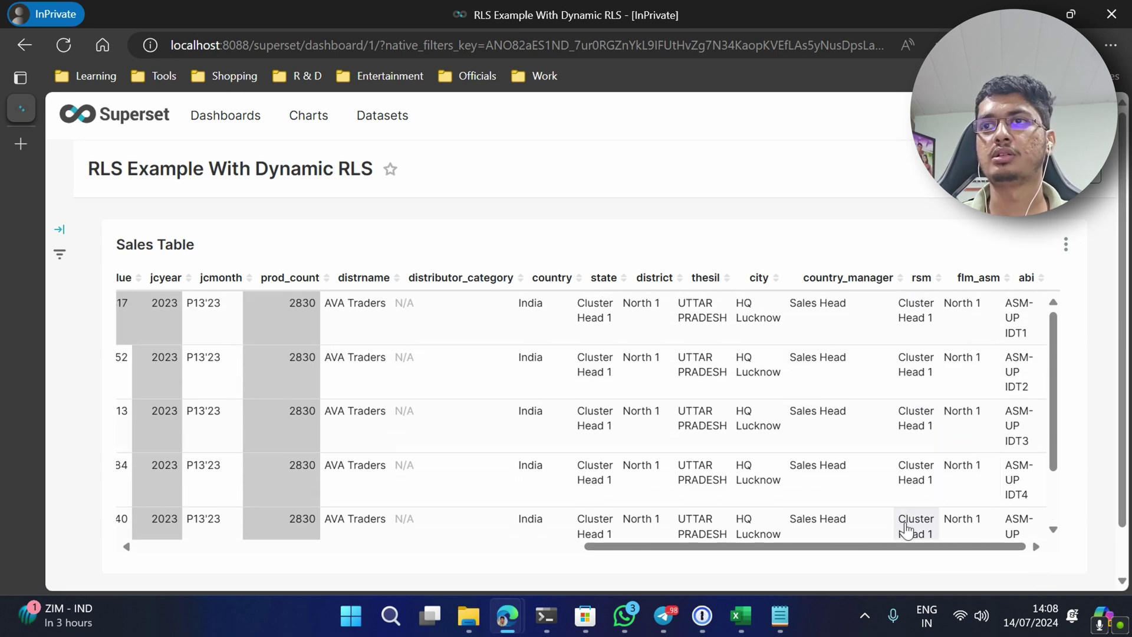
scroll(908, 537, down, 2)
key(alt+Tab)
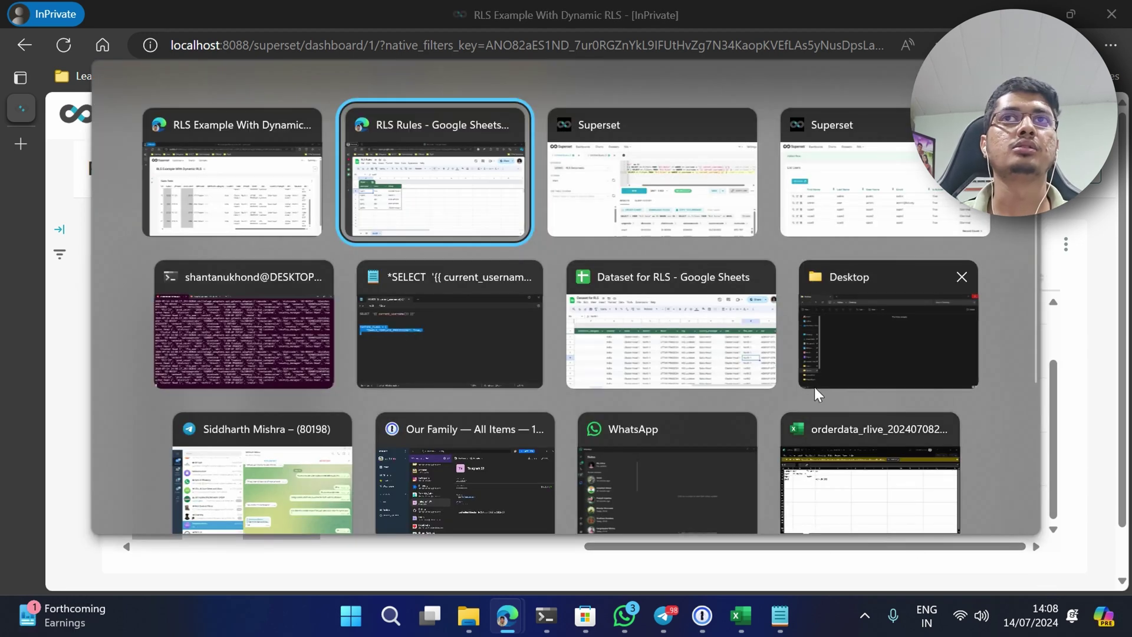
- Find the abi-level user's rule row in the RLS Rules sheet
click(433, 197)
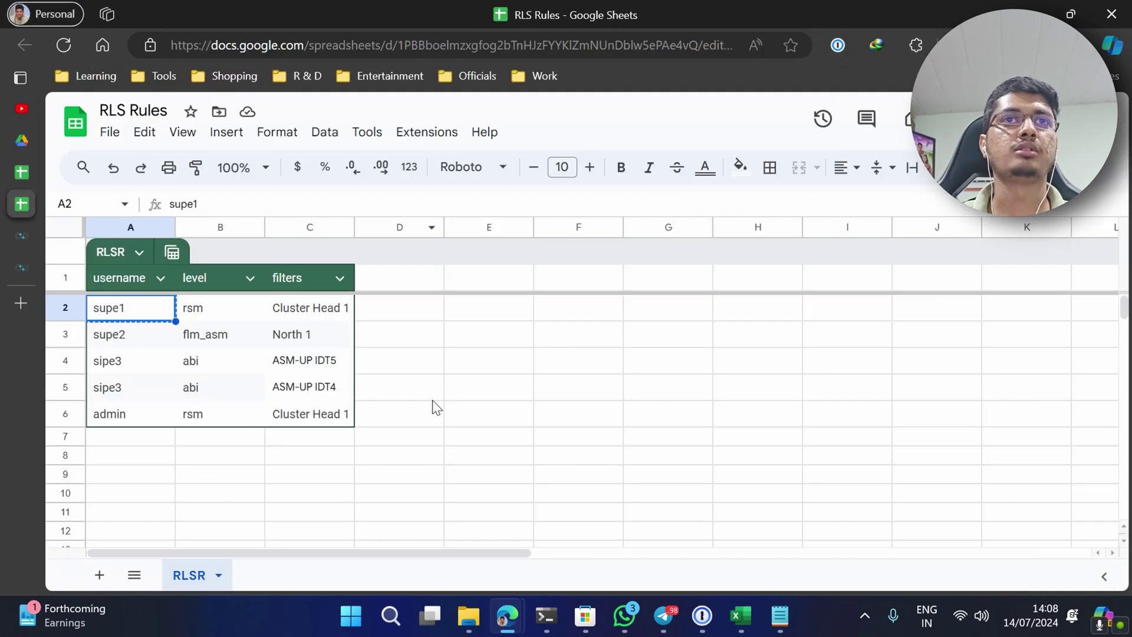
click(136, 407)
key(Up)
key(alt+Tab)
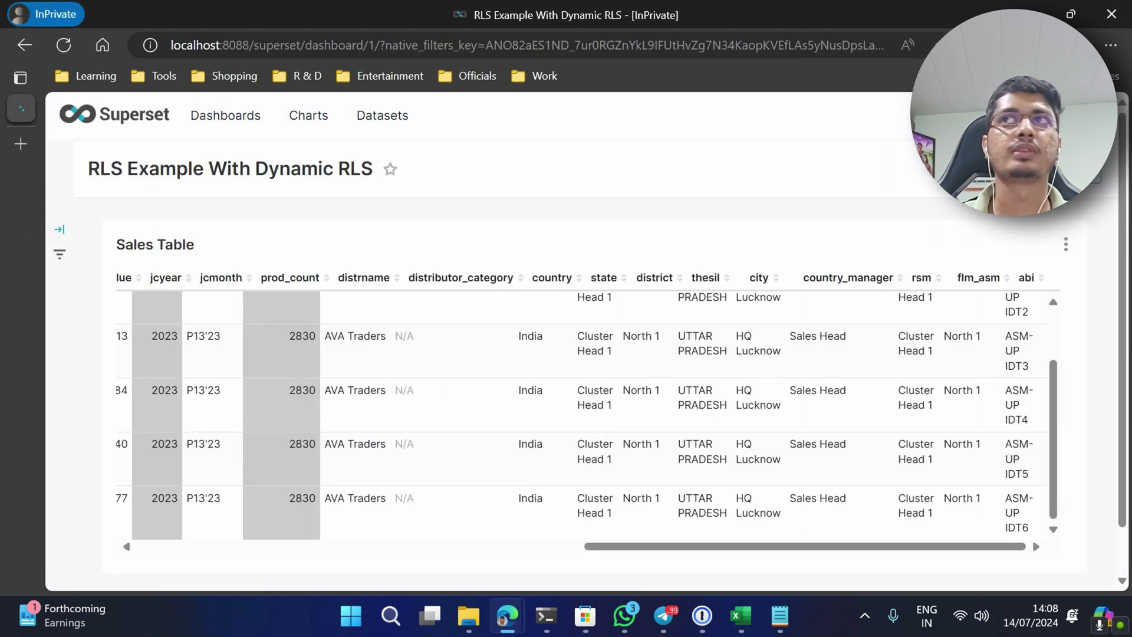
- Log out of Superset and sign back in as the abi-level user
mouse_move(1091, 115)
click(996, 328)
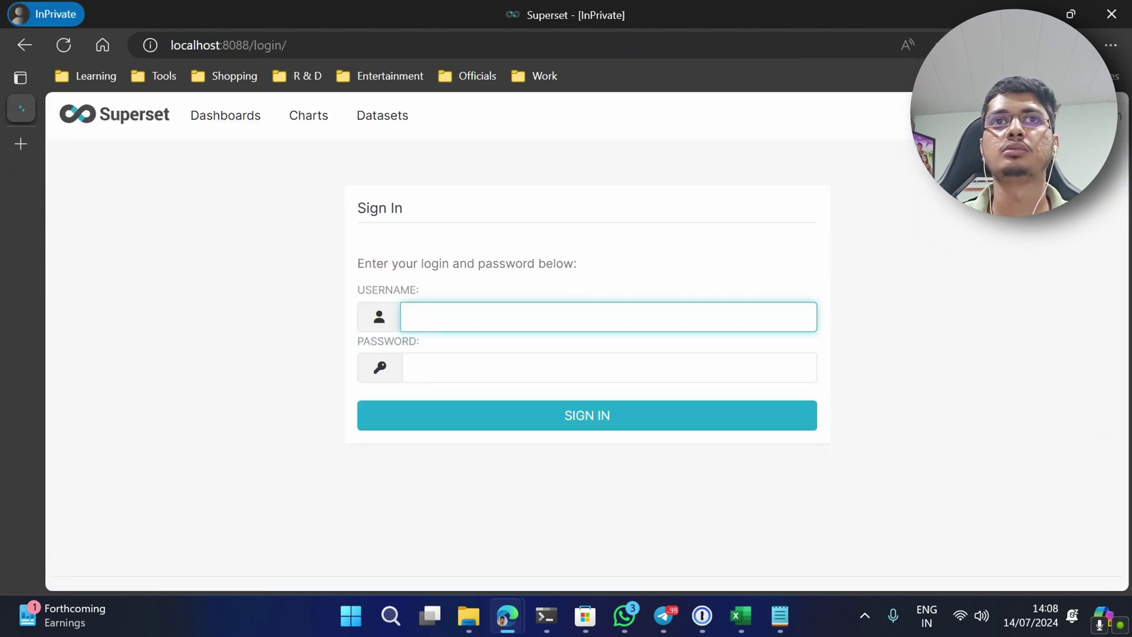
key(ctrl+v)
key(Tab)
text(sipe3)
click(586, 416)
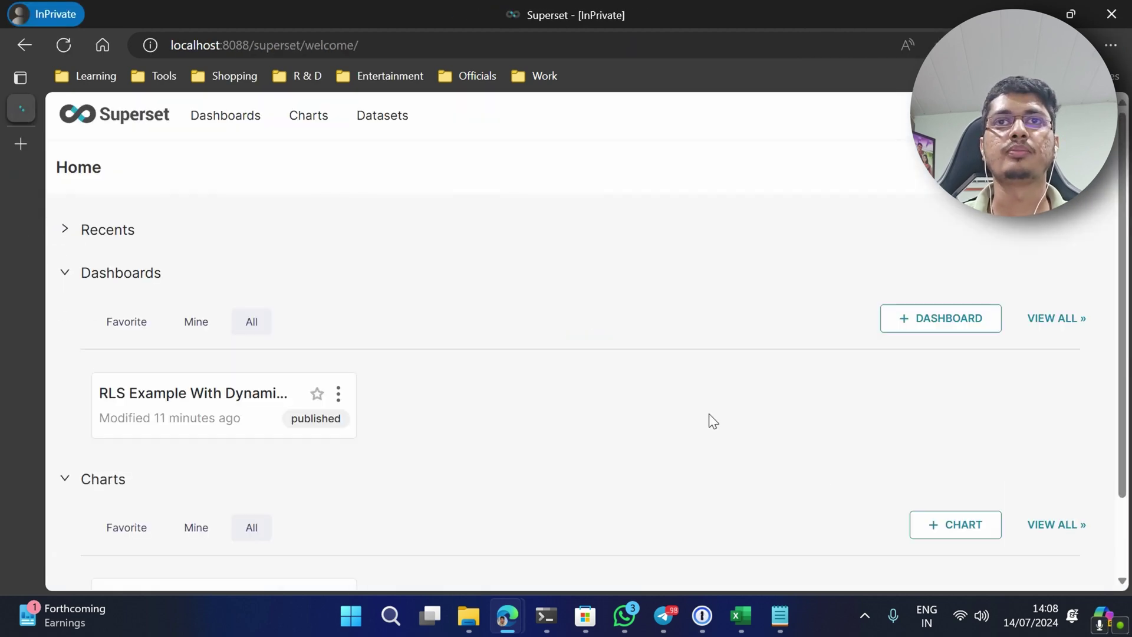
- Open the RLS Example dashboard, collapse Filters, and review the Sales Table rows for this user
click(236, 403)
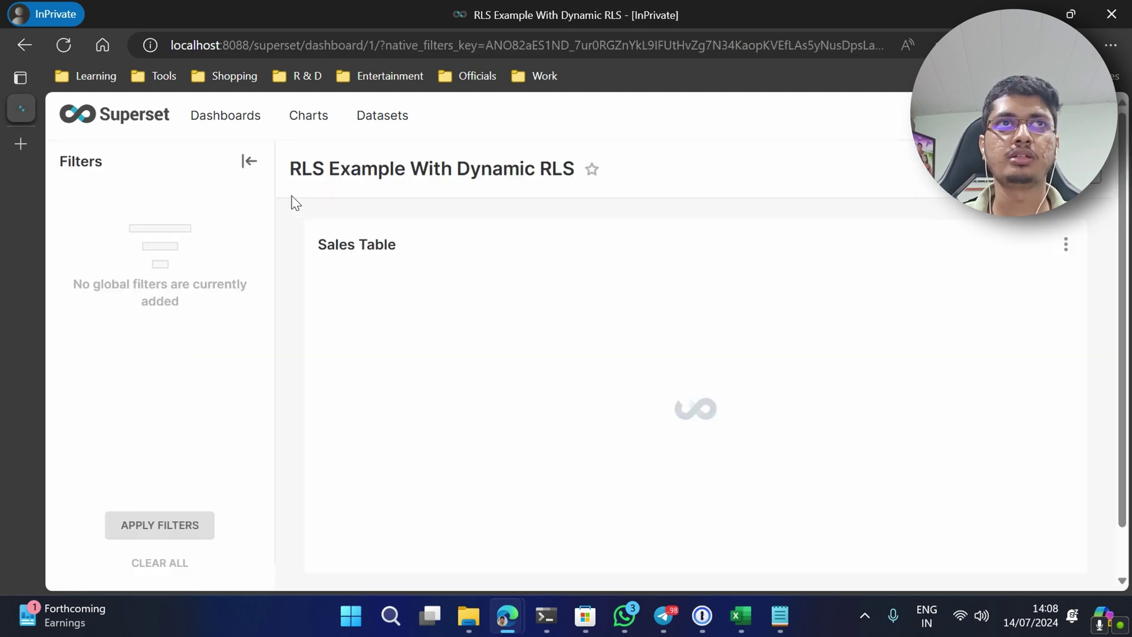
click(246, 163)
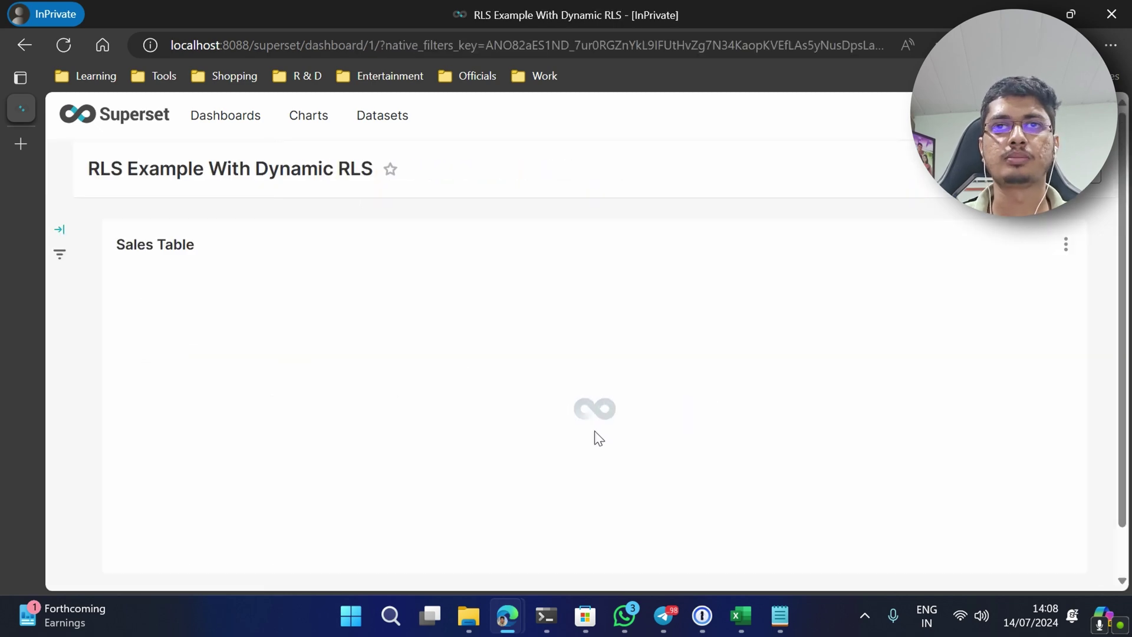
scroll(413, 395, down, 2)
scroll(517, 470, up, 1)
scroll(516, 470, up, 1)
drag(558, 547, 1026, 546)
scroll(947, 392, down, 1)
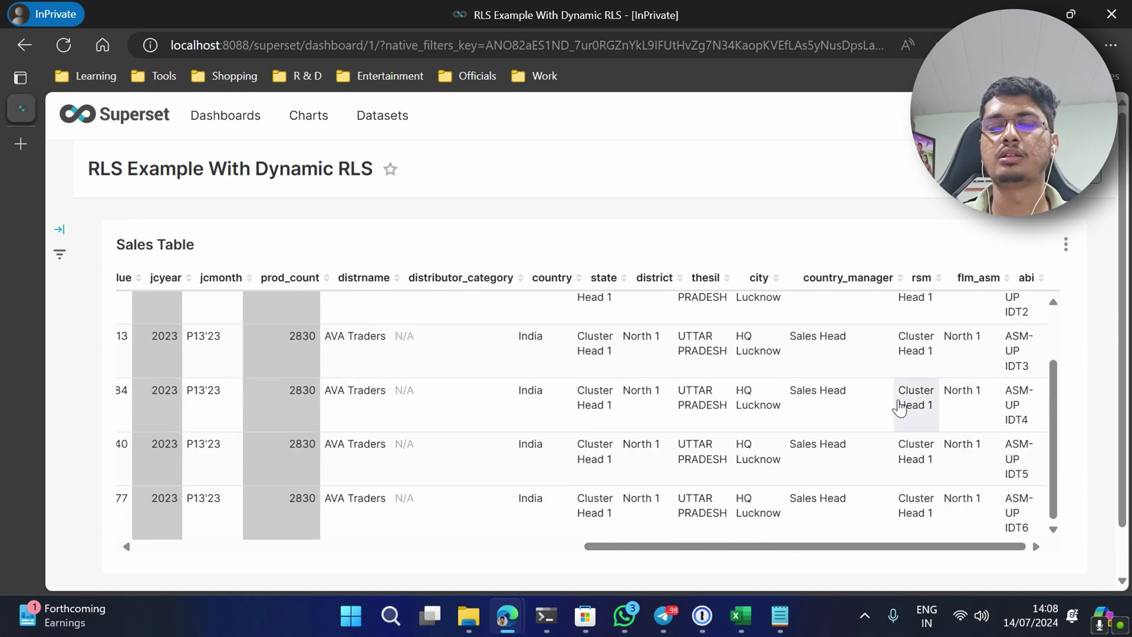
scroll(895, 394, up, 1)
key(alt+Tab)
key(alt+Tab)
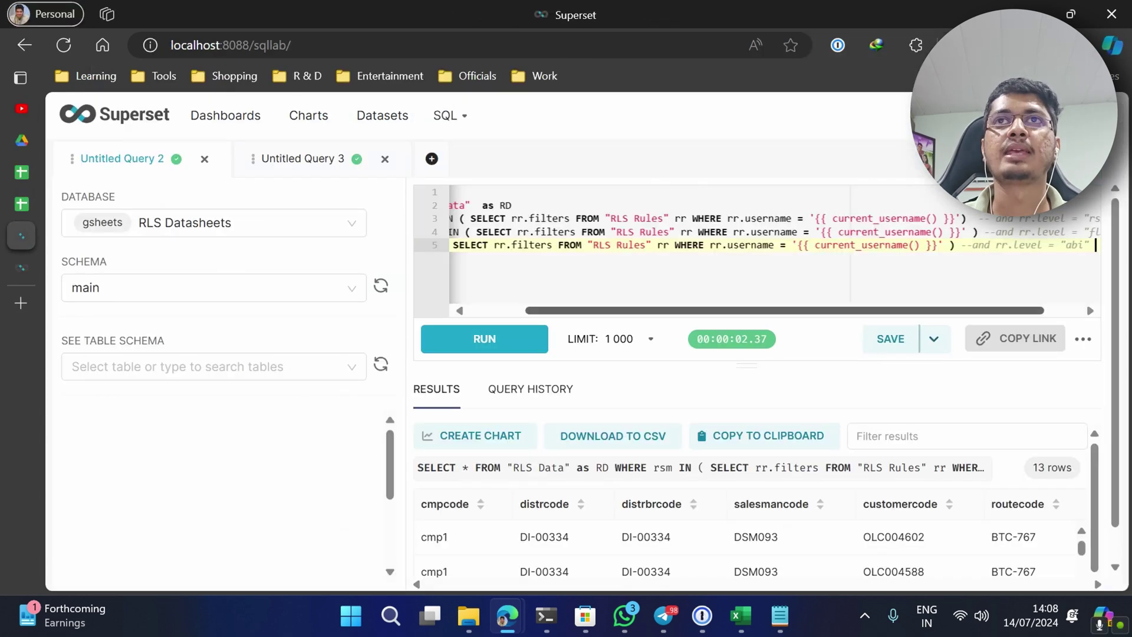
- Save the RLS query as a dataset, overwriting RLSData, and open it to explore
click(927, 345)
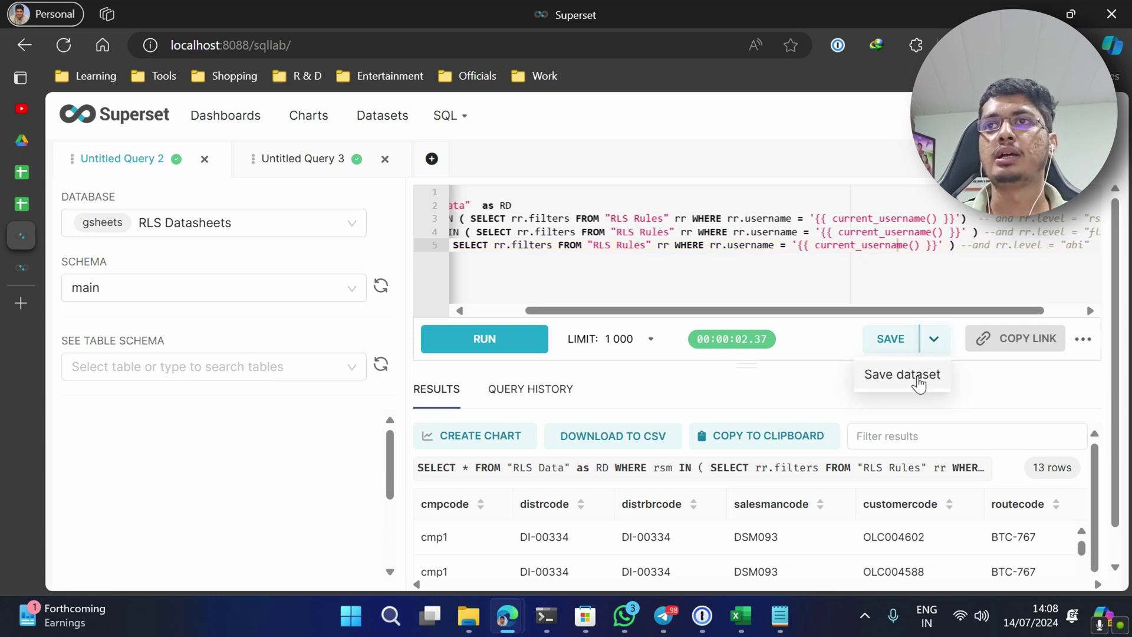
click(869, 373)
click(397, 326)
click(488, 323)
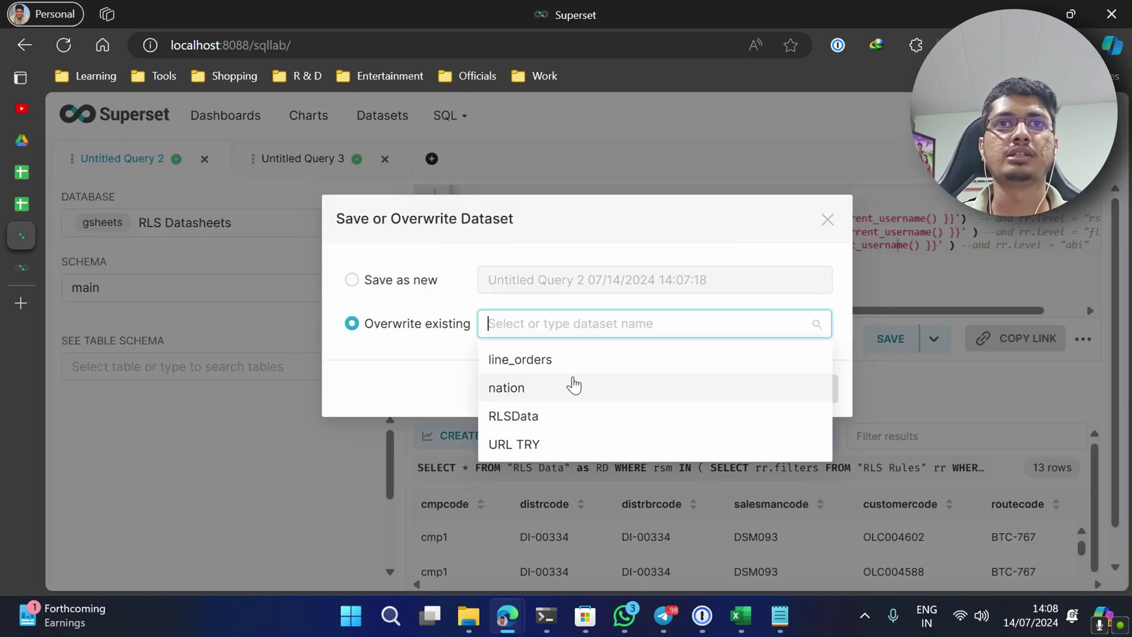
click(545, 420)
click(761, 388)
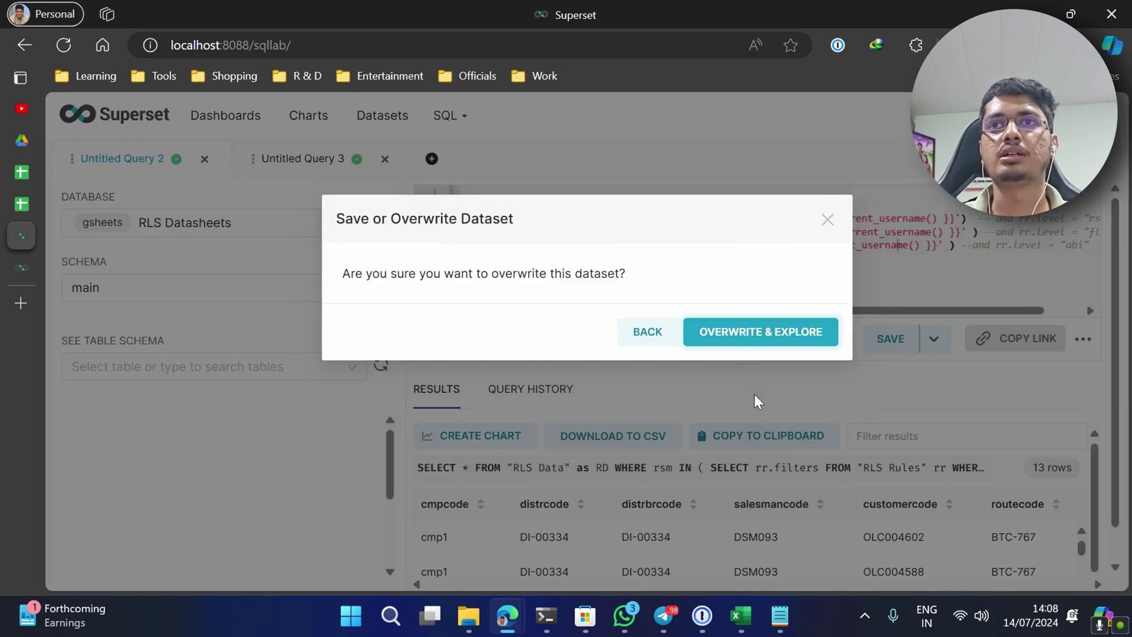
click(749, 336)
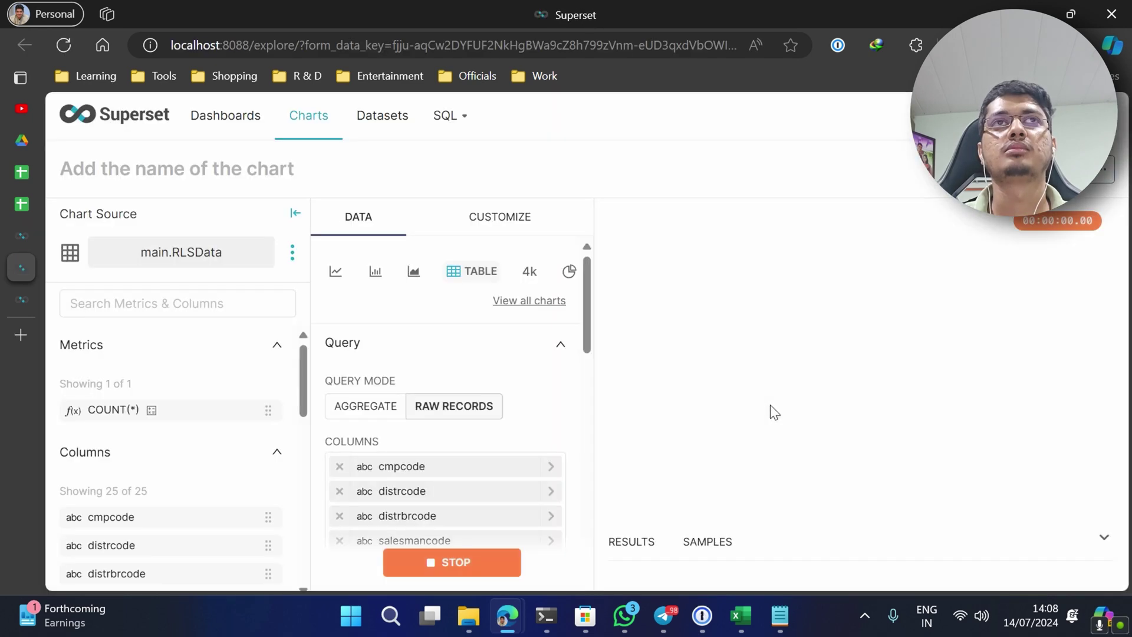
- Reload the private-window dashboard and scroll the Sales Table to see the abi ASM-UP IDT4 and IDT5 rows
mouse_move(21, 267)
click(88, 234)
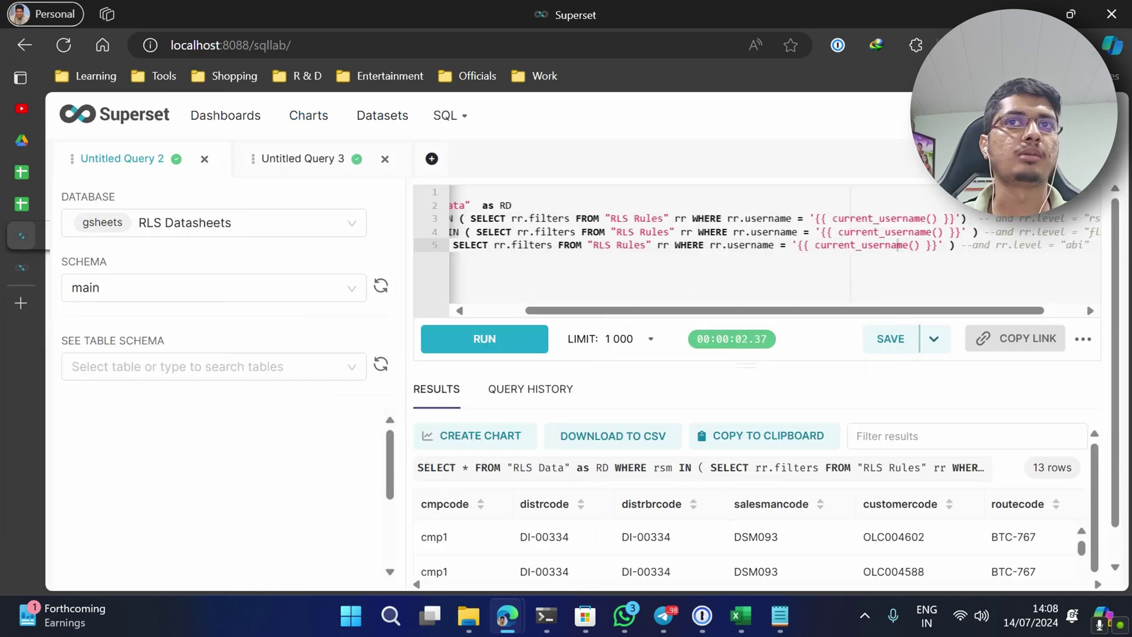
key(alt+Tab)
key(F5)
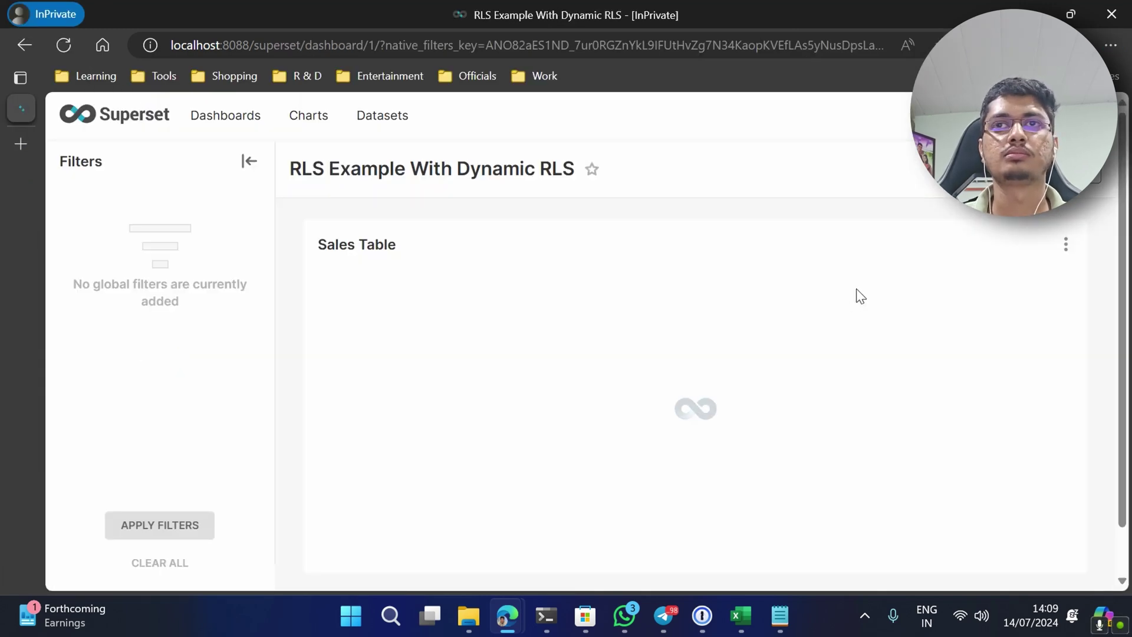
click(249, 161)
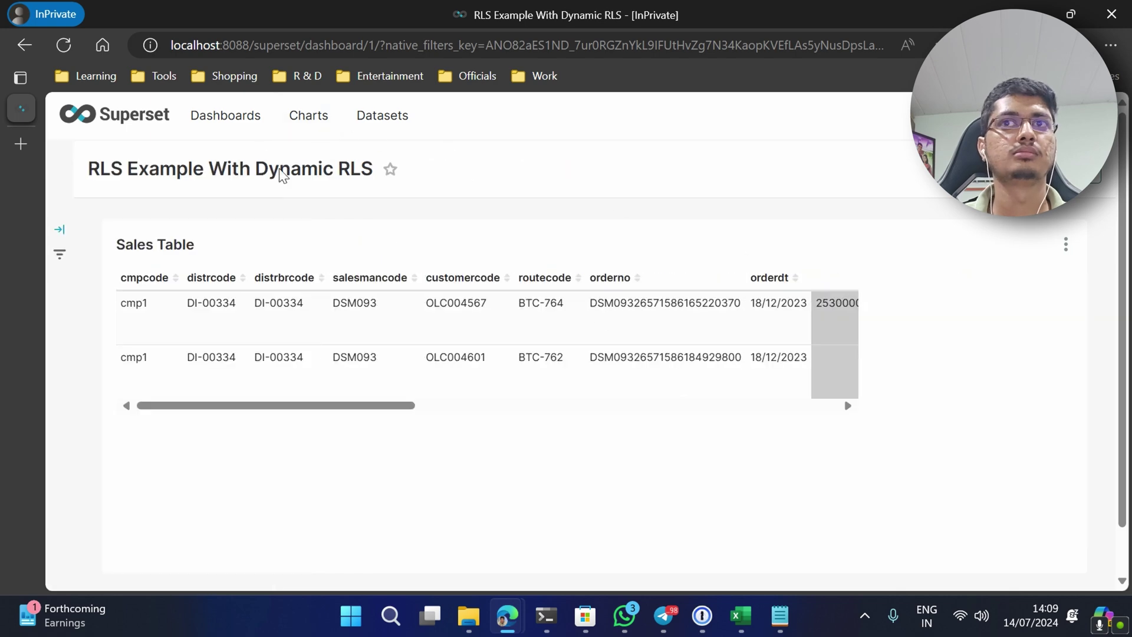
drag(405, 405, 966, 411)
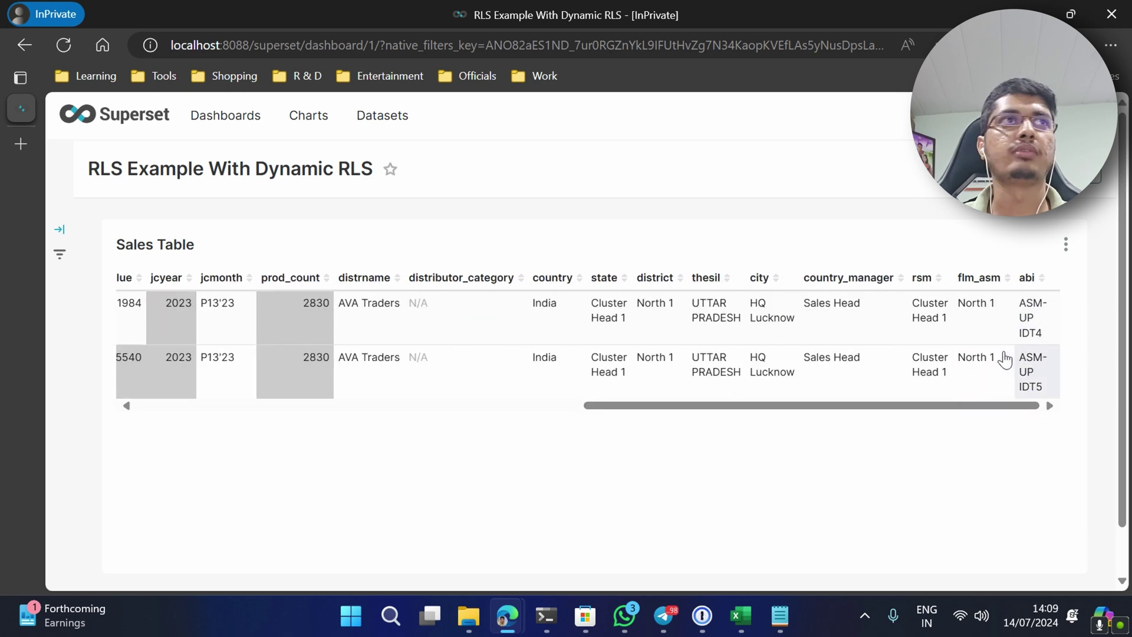
key(alt+Tab)
key(alt+Tab)
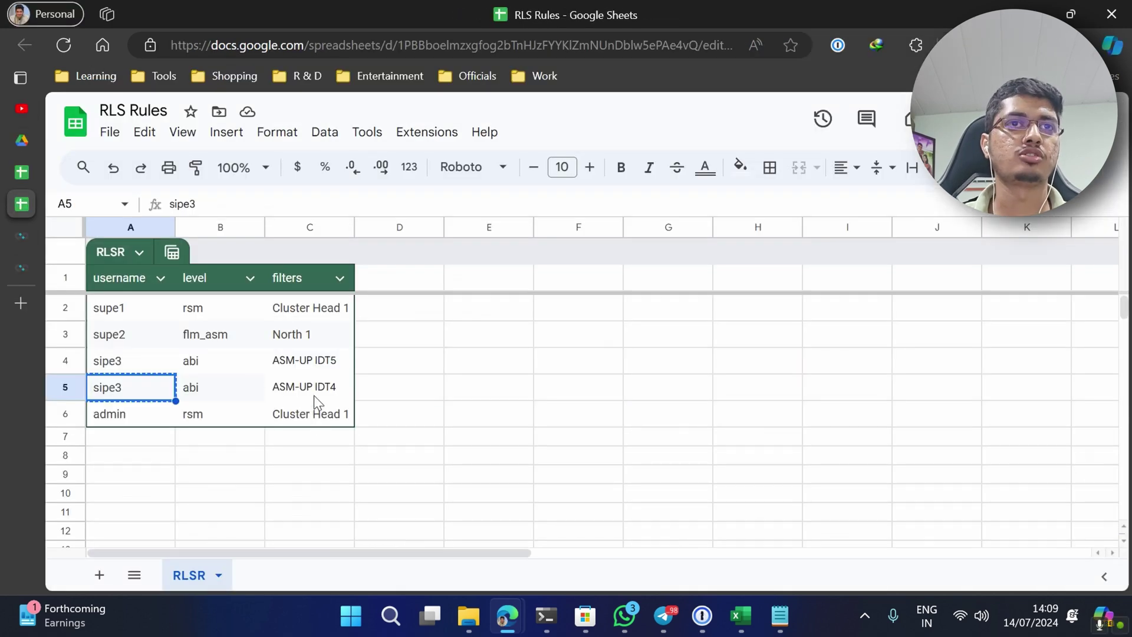
- Clear and delete row 5's ASM-UP IDT4 rule, then reload the Superset dashboard
drag(338, 388, 137, 383)
key(Delete)
right_click(55, 392)
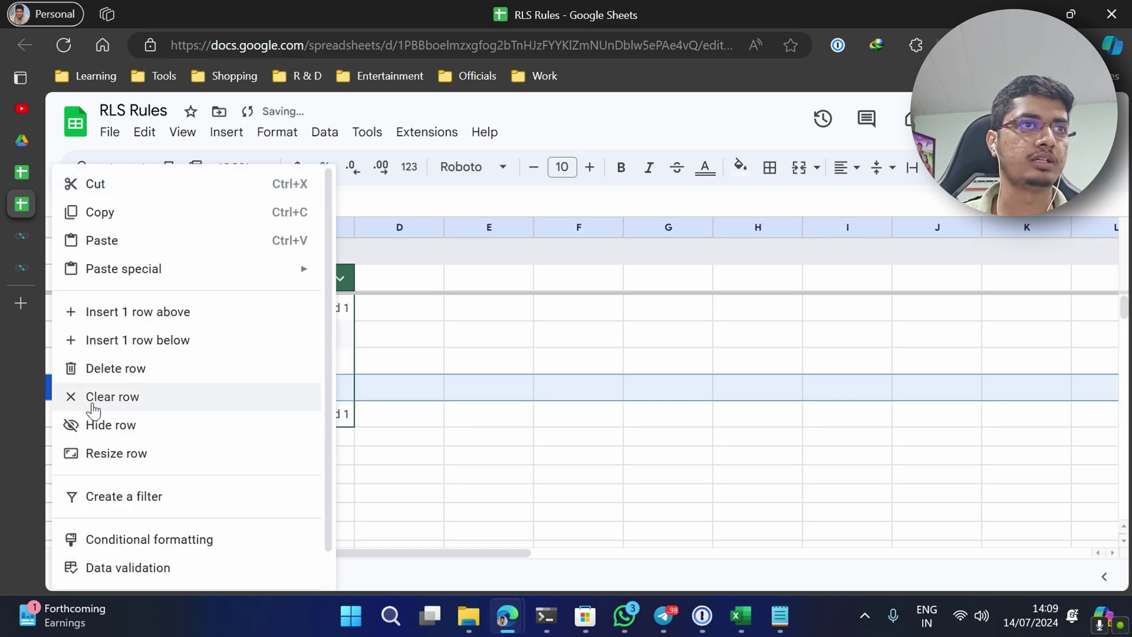
click(104, 378)
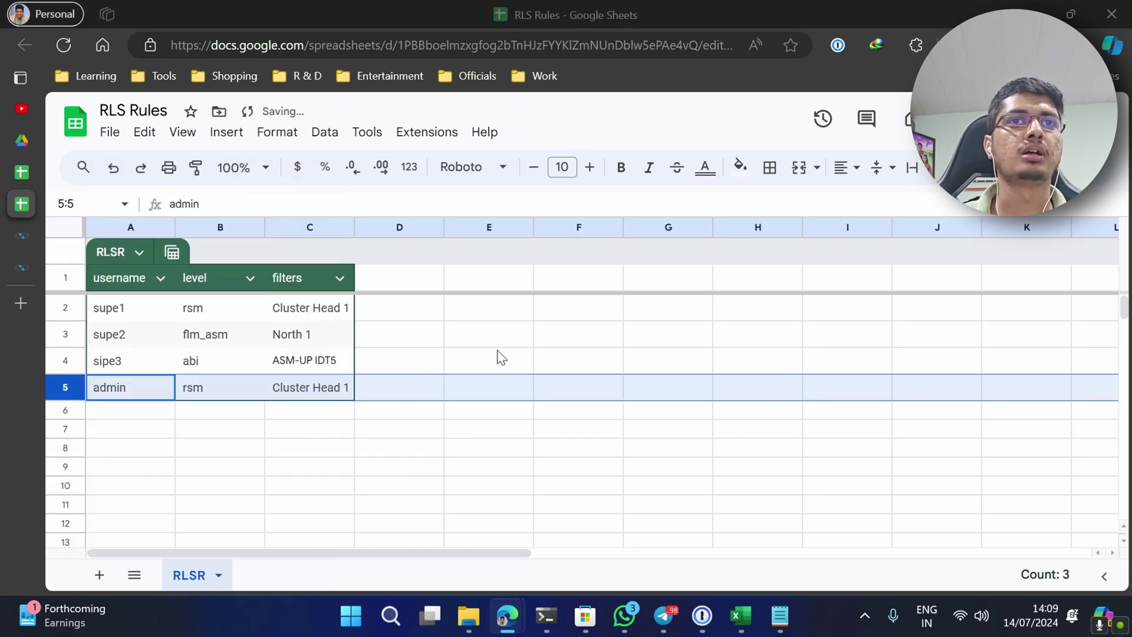
key(alt+Tab)
key(F5)
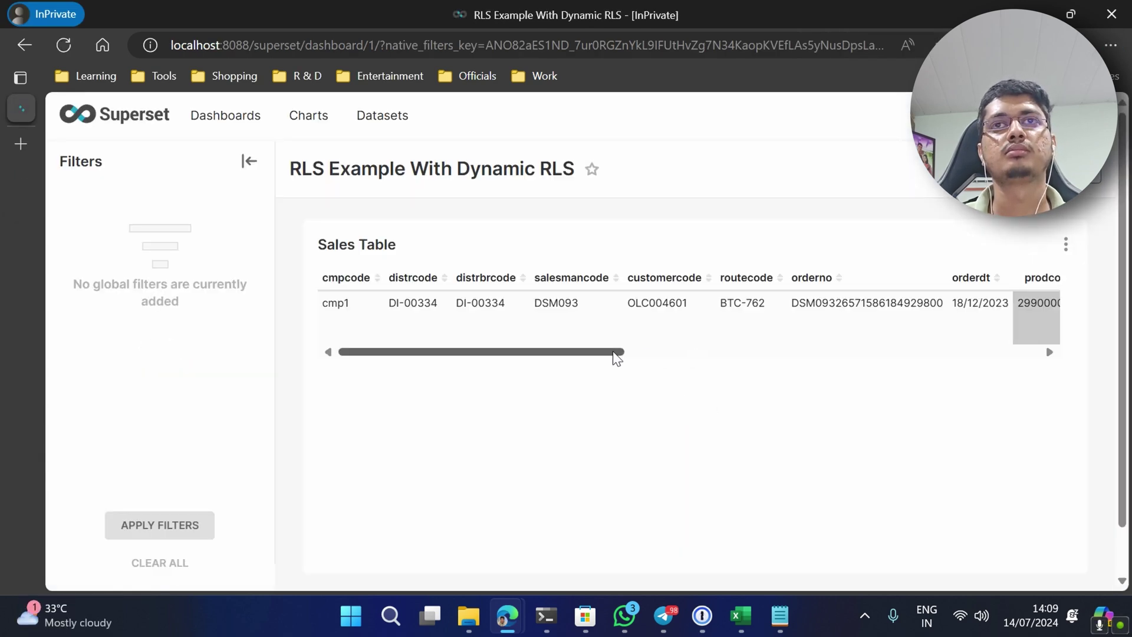
- Scroll the Sales Table to review its single ASM-UP IDT5 row: DSM093, DI-00334, 18/12/2023
drag(614, 353, 578, 354)
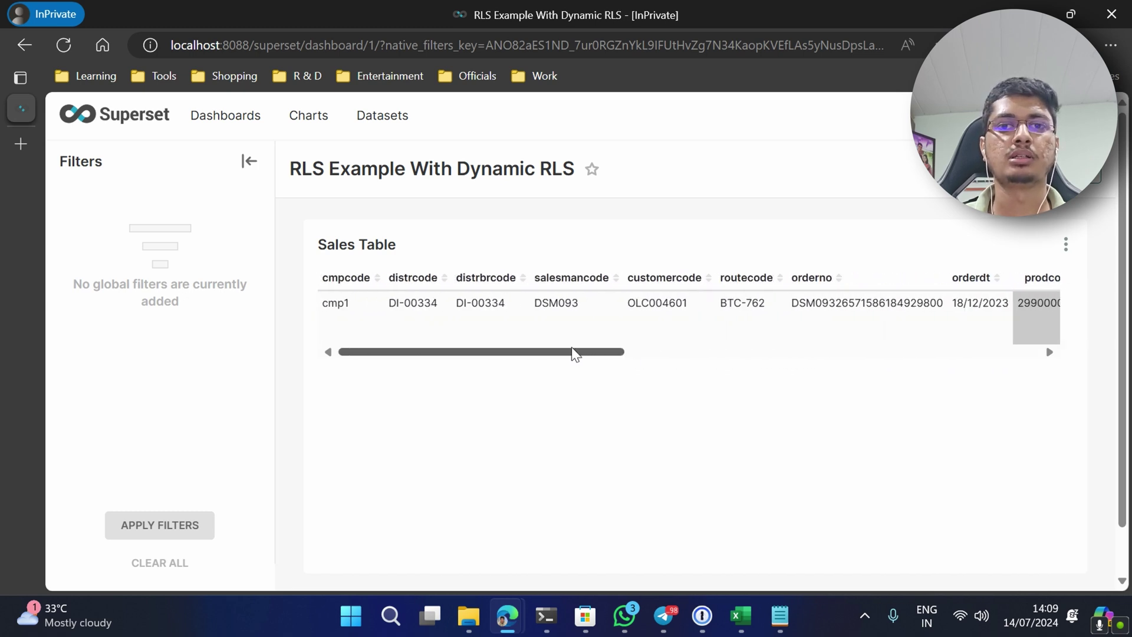